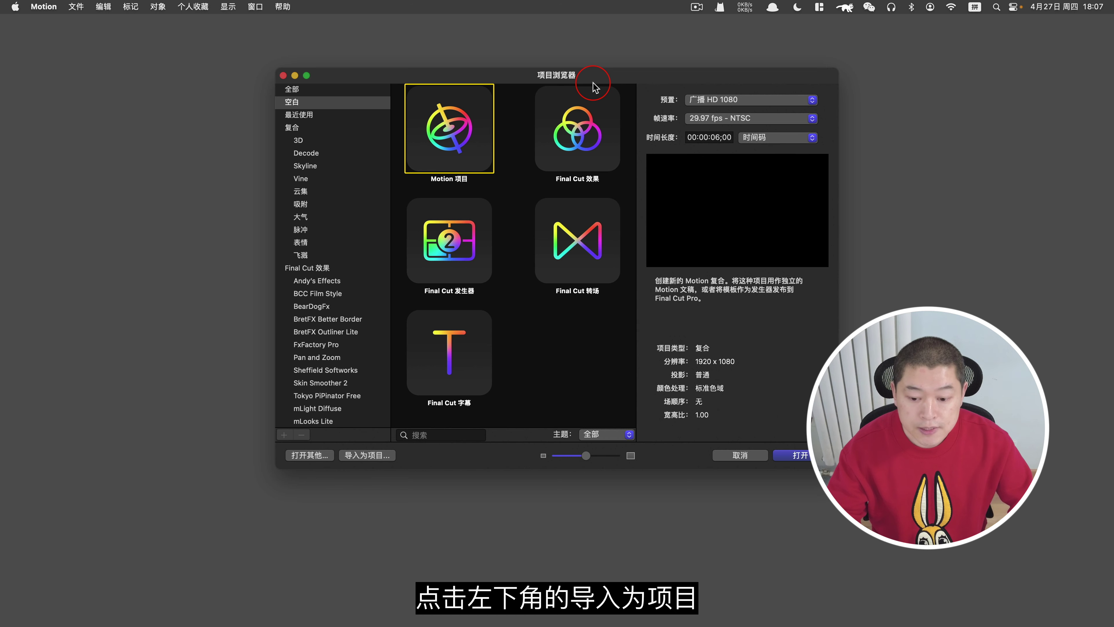
- Create a new project by importing the clip 6026.mp4 from the pixabay folder as a project
{"action": "left_click", "coordinate": [354, 455]}
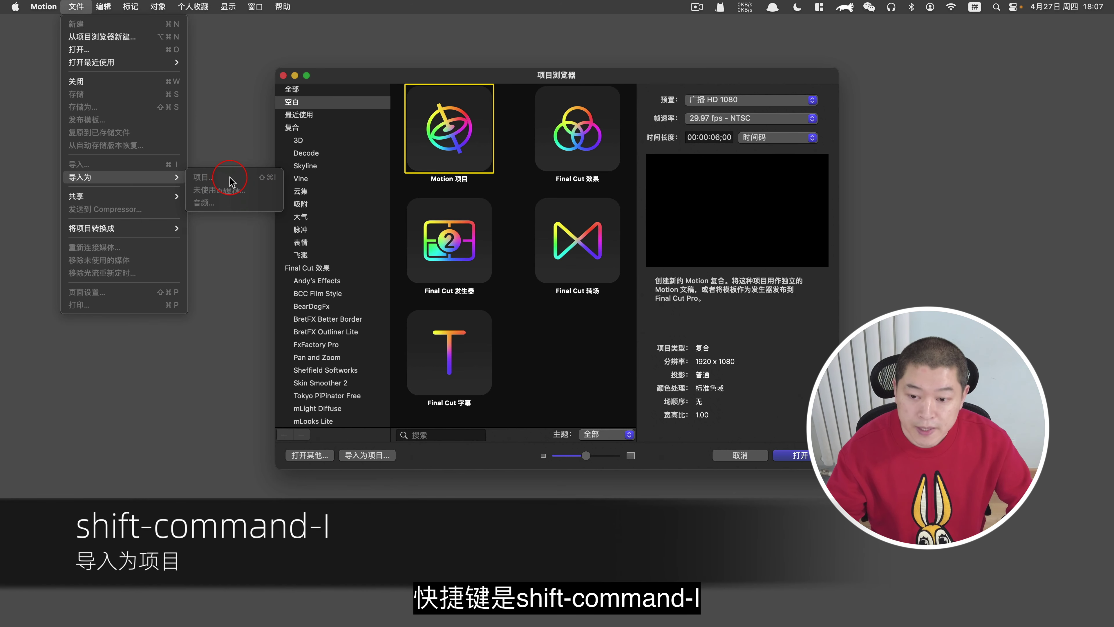
{"action": "left_click", "coordinate": [539, 188]}
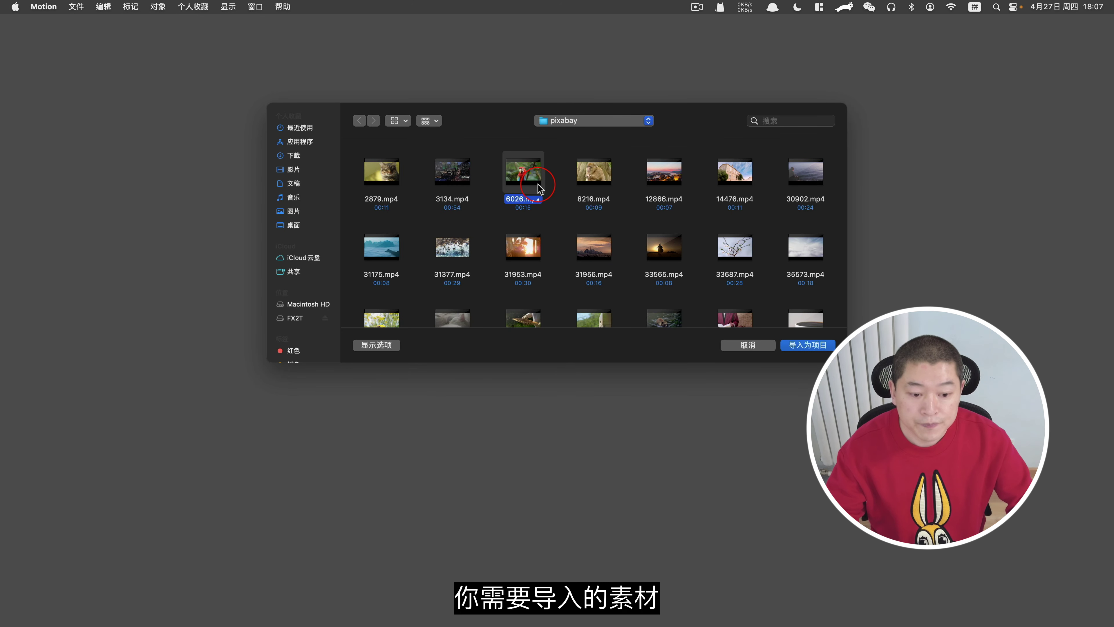
{"action": "left_click", "coordinate": [816, 348]}
{"action": "left_click", "coordinate": [175, 269]}
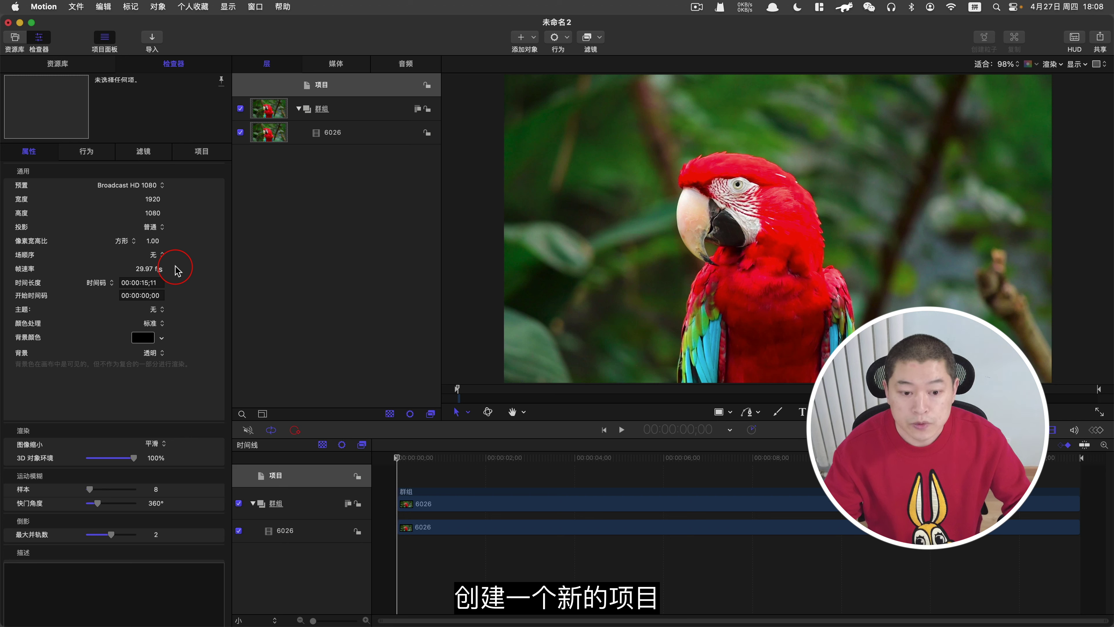
- Start another new project
{"action": "left_click", "coordinate": [76, 7]}
{"action": "left_click", "coordinate": [81, 25]}
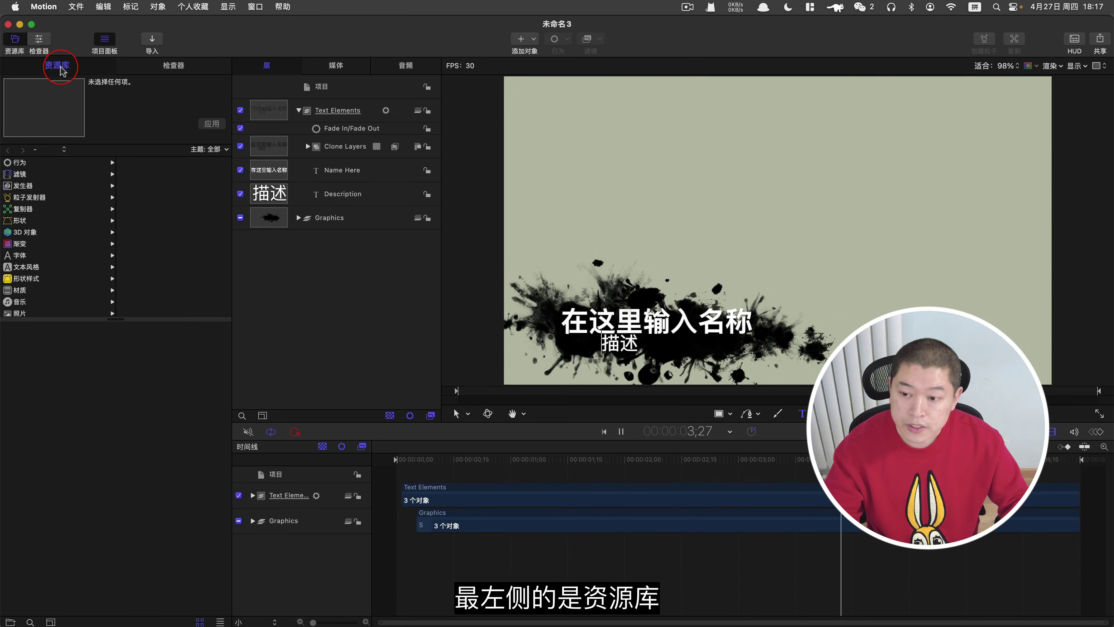
- Browse the library's behaviors, filters, generators, text styles and shape styles (行为, 滤镜, 发生器, 文本风格, 形状样式)
{"action": "left_click", "coordinate": [66, 163]}
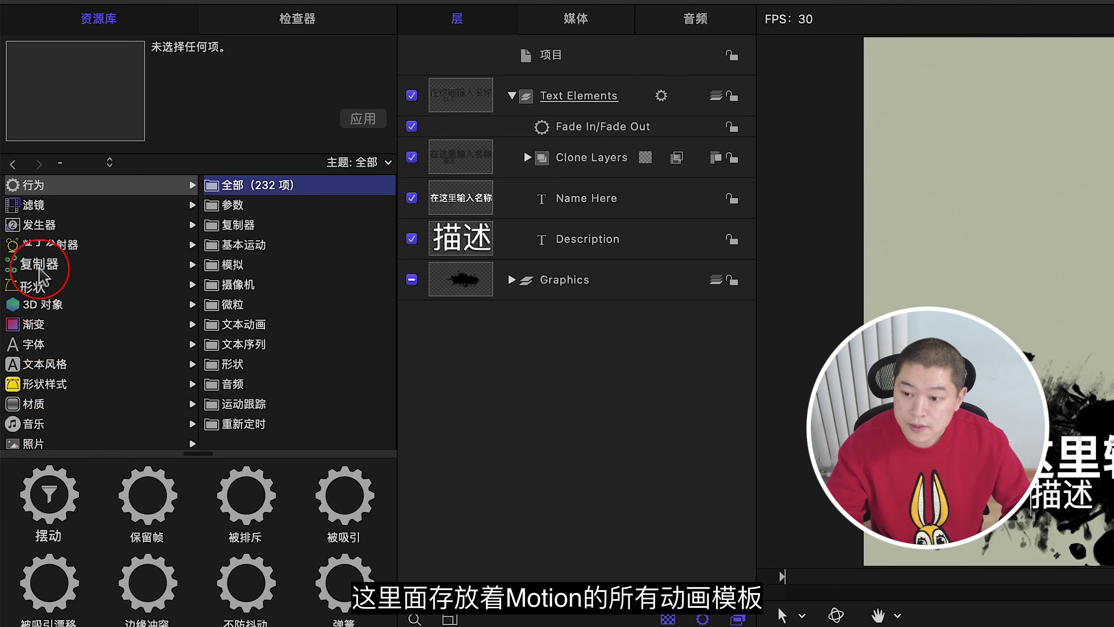
{"action": "left_click", "coordinate": [29, 210]}
{"action": "left_click", "coordinate": [31, 225]}
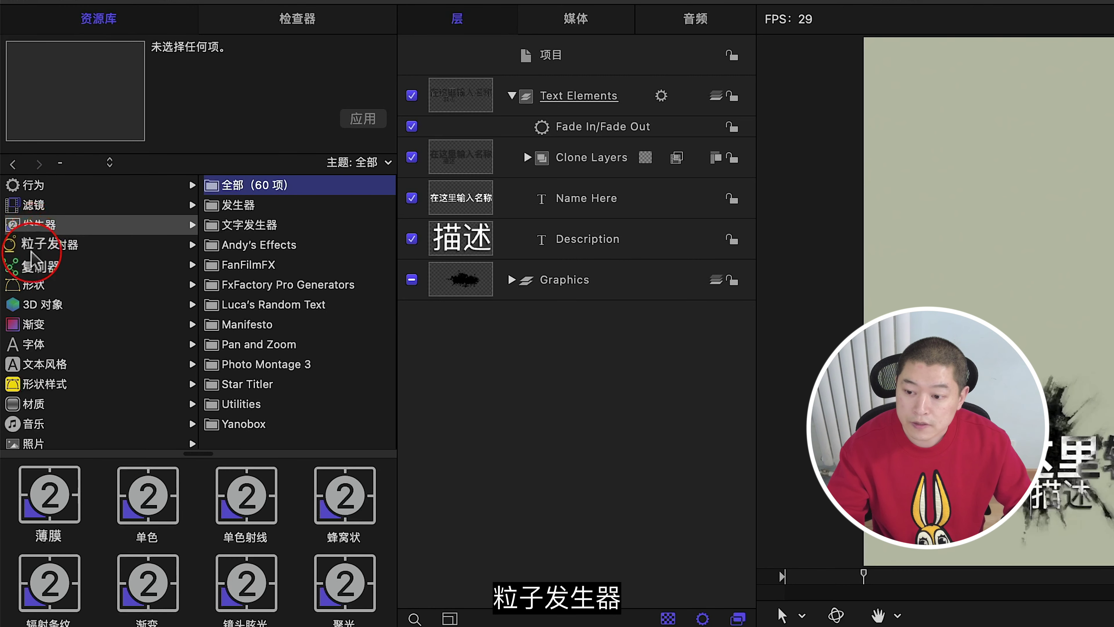
{"action": "left_click", "coordinate": [36, 364]}
{"action": "left_click", "coordinate": [37, 382]}
{"action": "scroll", "coordinate": [36, 382], "scroll_direction": "down", "scroll_amount": 3}
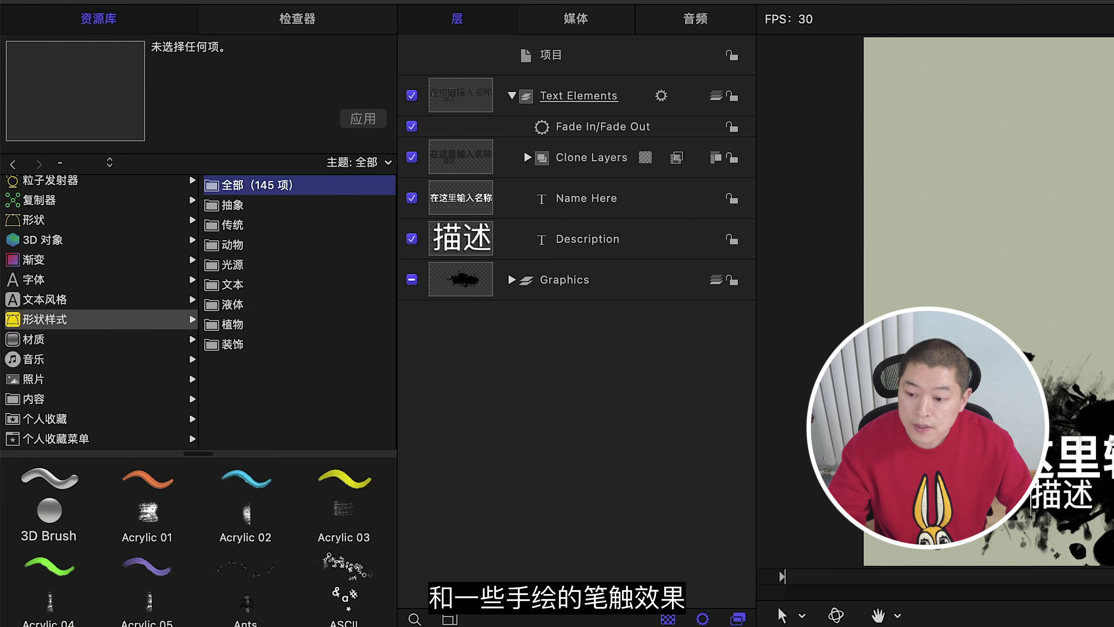
- Preview the 波浪 filter and the Airplane.usdz 3D object in the library, and check the command for downloading additional content
{"action": "left_click", "coordinate": [167, 612]}
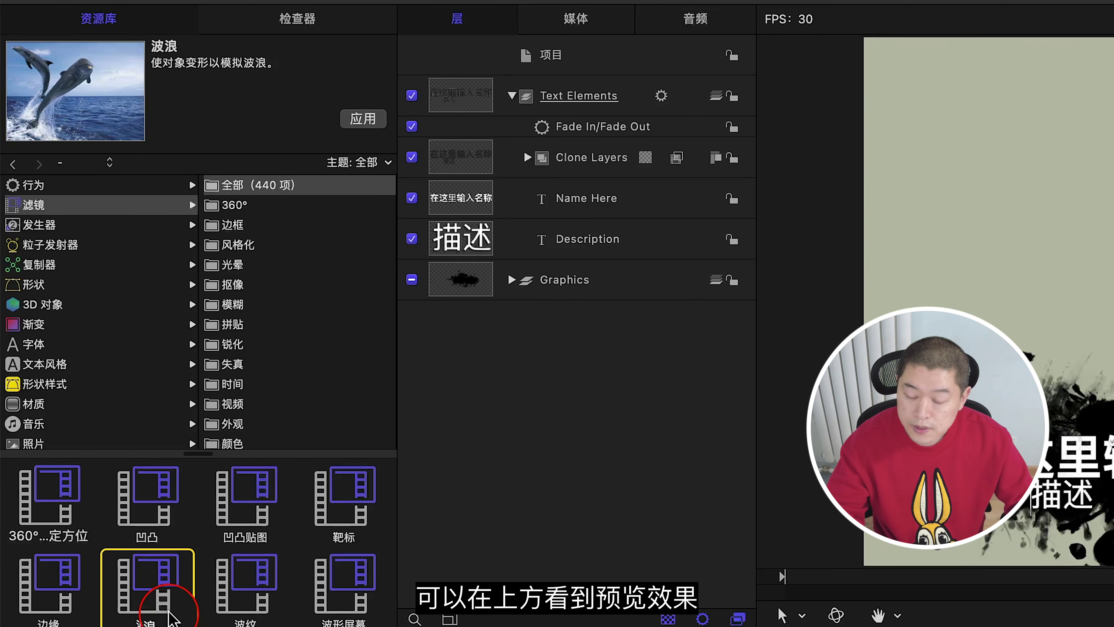
{"action": "left_click", "coordinate": [81, 110]}
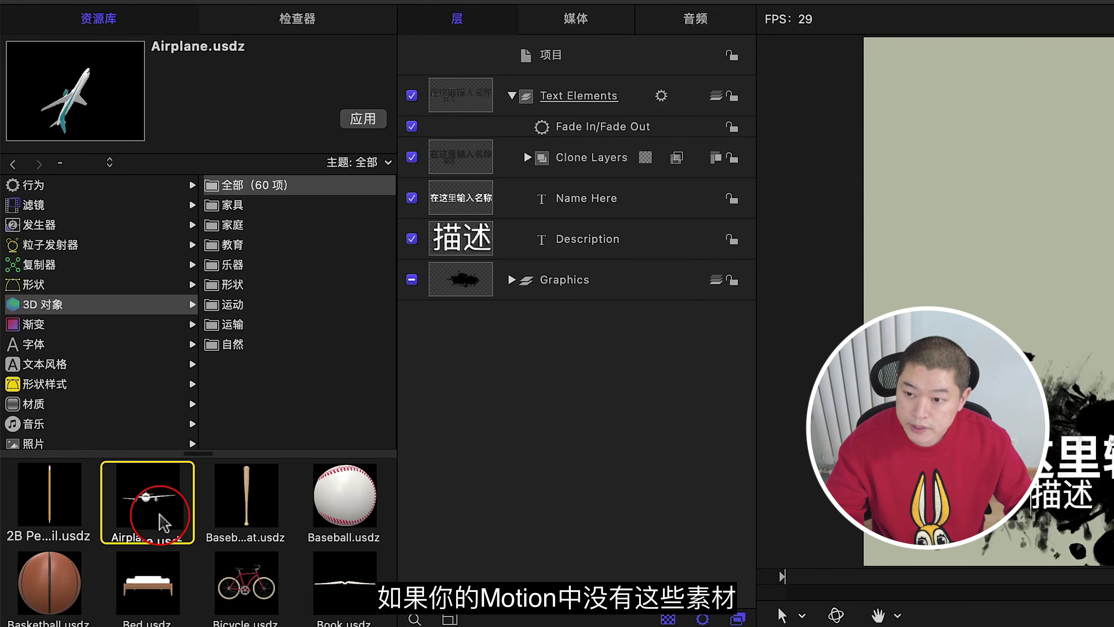
{"action": "left_click", "coordinate": [83, 5]}
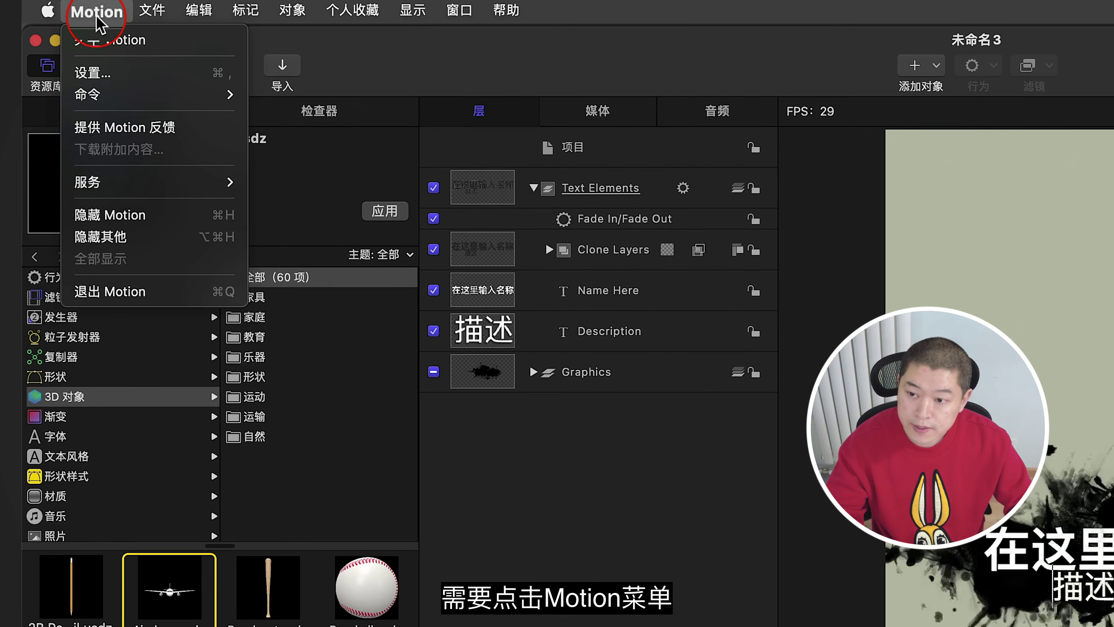
{"action": "left_click", "coordinate": [92, 81]}
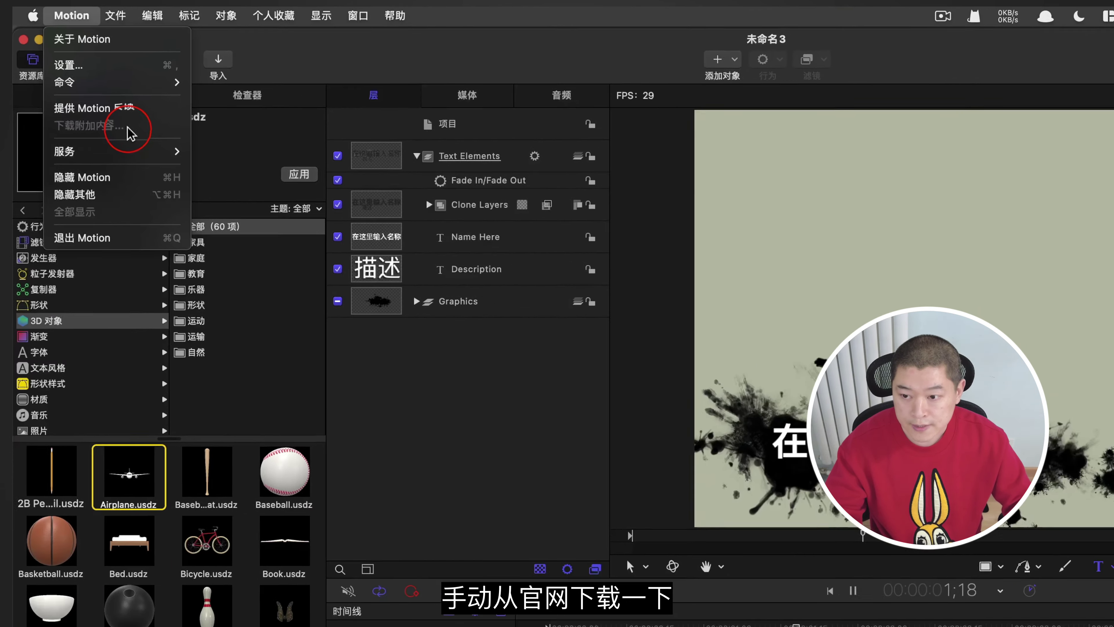
- Select the Name Here text on the canvas and view its properties, behaviors, filters and text settings in the Inspector
{"action": "left_click", "coordinate": [305, 124]}
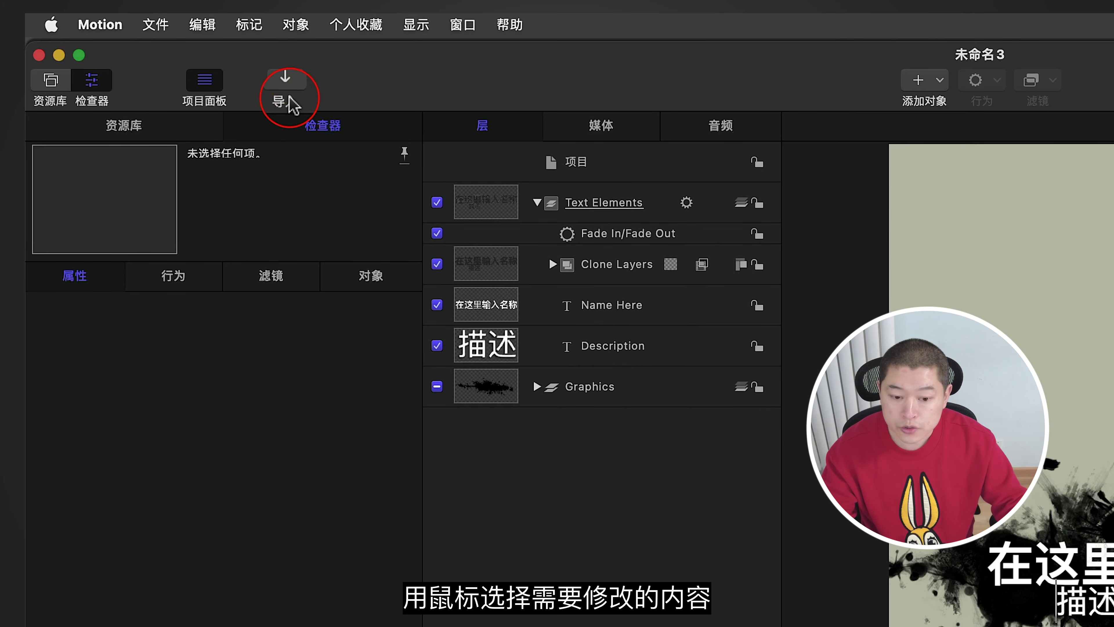
{"action": "left_click", "coordinate": [972, 516]}
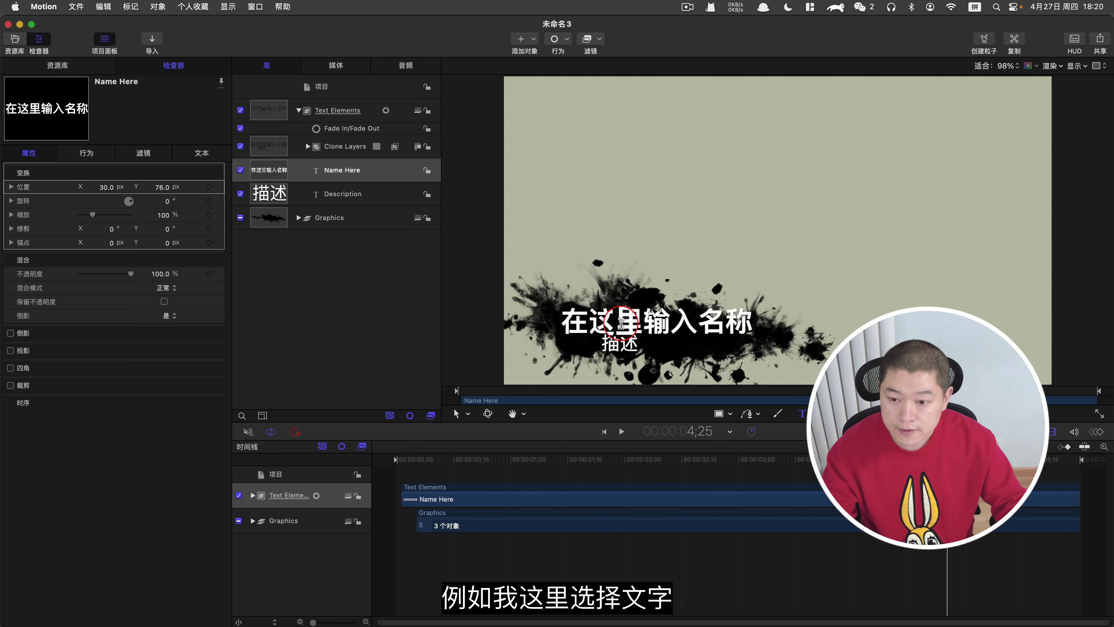
{"action": "left_click", "coordinate": [29, 153]}
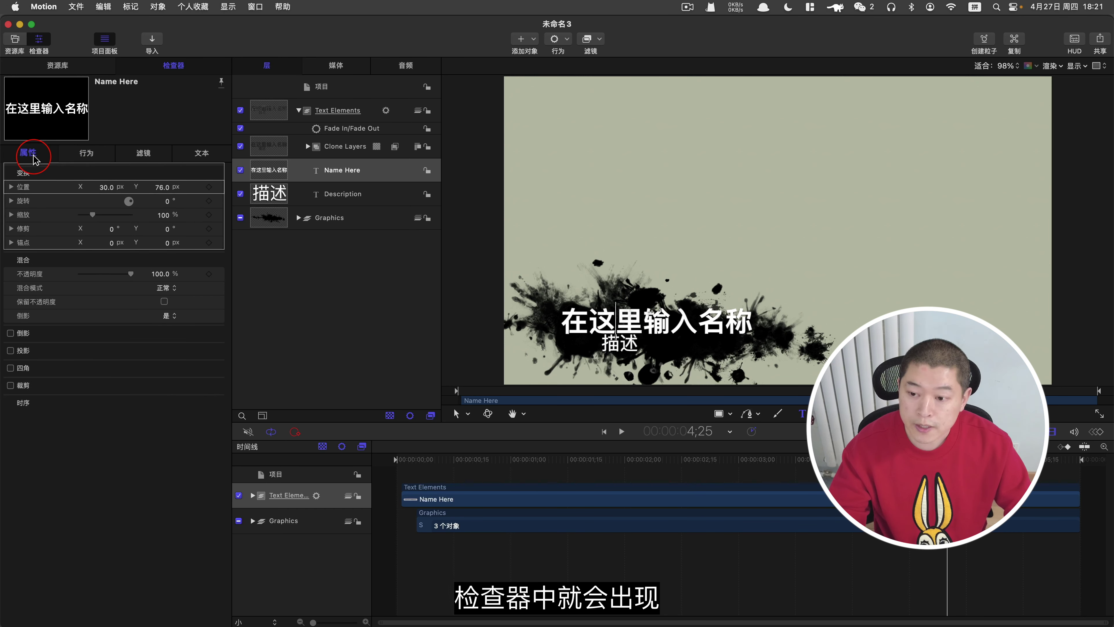
{"action": "left_click", "coordinate": [91, 156]}
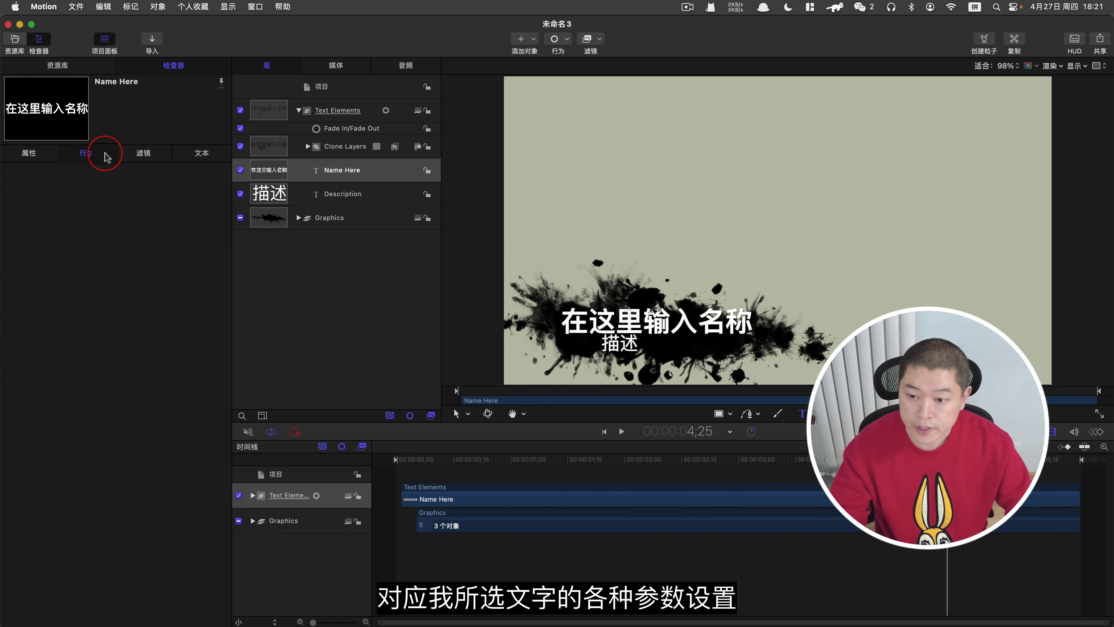
{"action": "left_click", "coordinate": [144, 154]}
{"action": "left_click", "coordinate": [198, 154]}
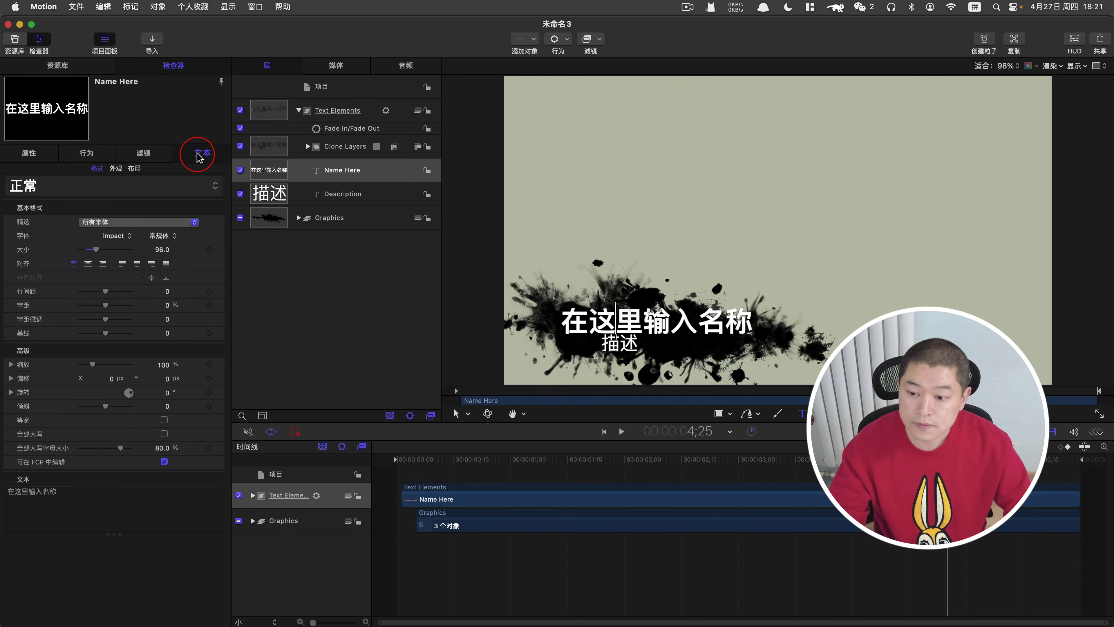
- Compare the Inspector parameters of Fade In/Fade Out, Clone Layers, Name Here and Description, and view the Inspector with nothing selected
{"action": "left_click", "coordinate": [342, 130]}
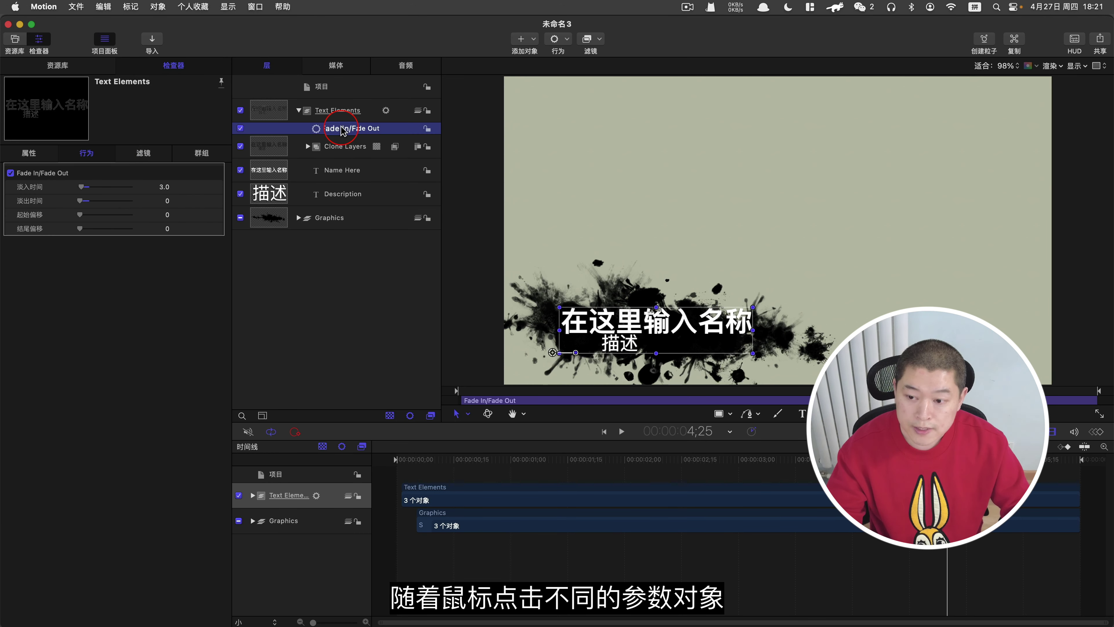
{"action": "left_click", "coordinate": [341, 147]}
{"action": "left_click", "coordinate": [342, 174]}
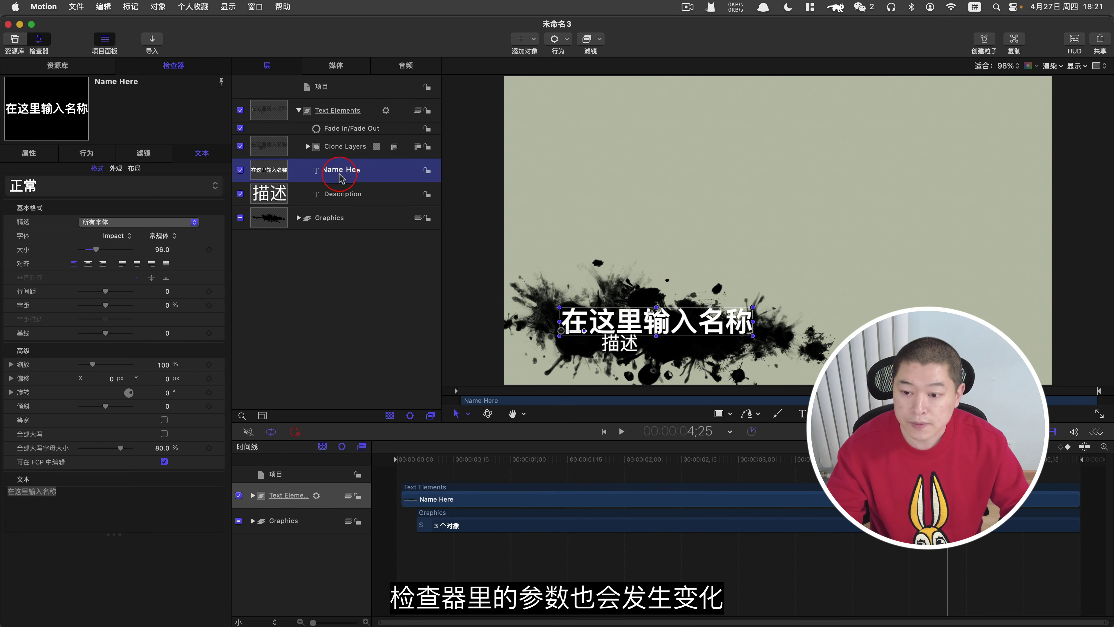
{"action": "left_click", "coordinate": [342, 193]}
{"action": "left_click", "coordinate": [357, 309]}
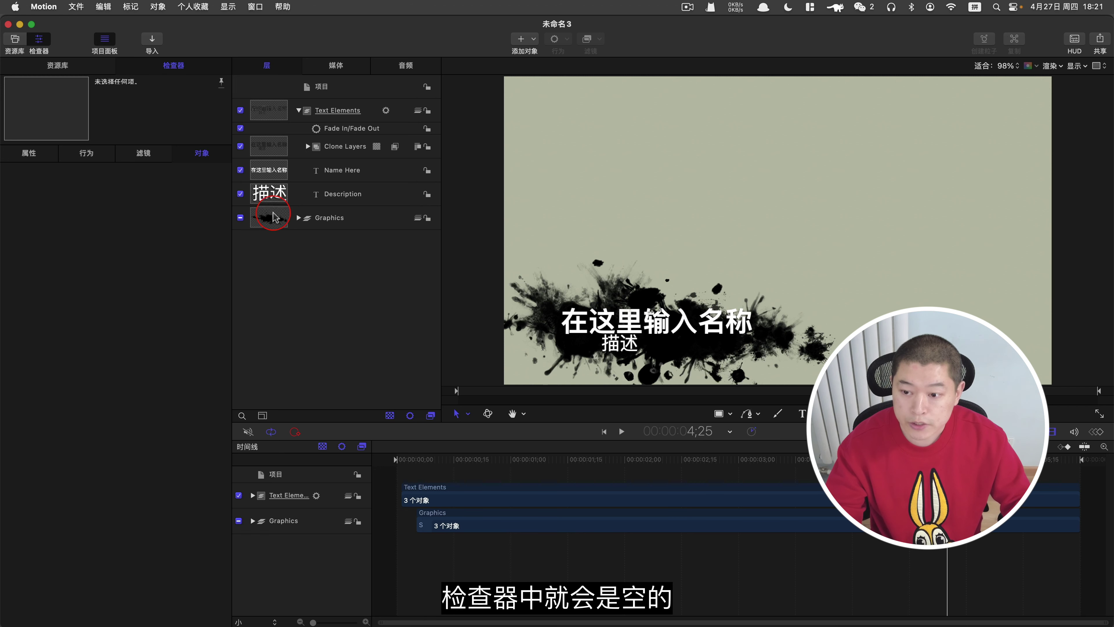
{"action": "left_click", "coordinate": [143, 154]}
{"action": "left_click", "coordinate": [27, 158]}
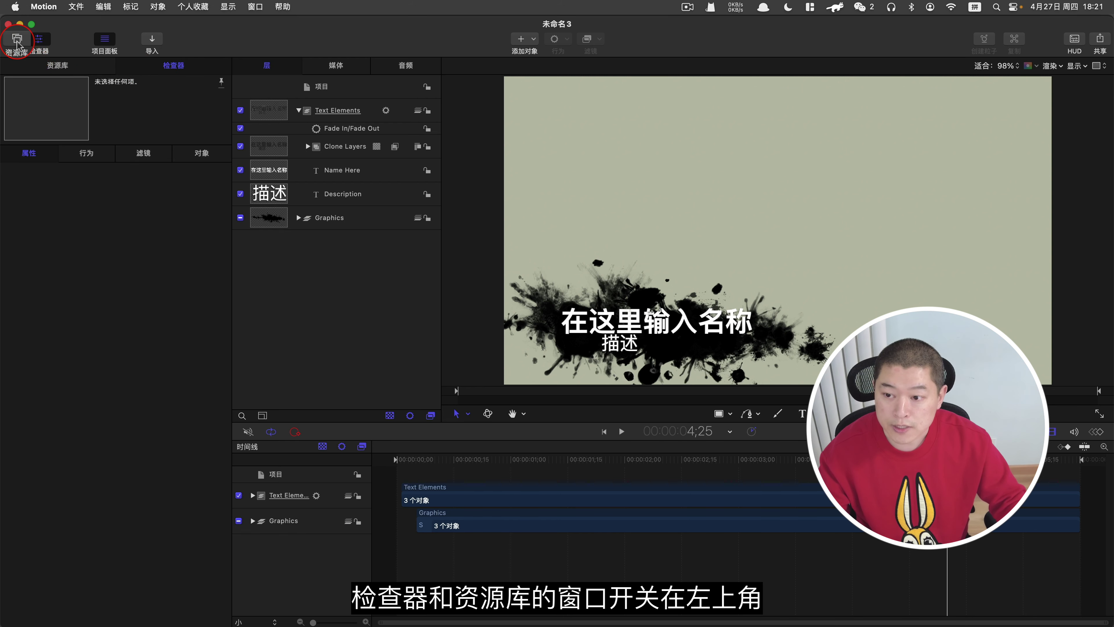
- Toggle the Inspector and Library panes off and on again
{"action": "left_click", "coordinate": [39, 40]}
{"action": "left_click", "coordinate": [39, 42]}
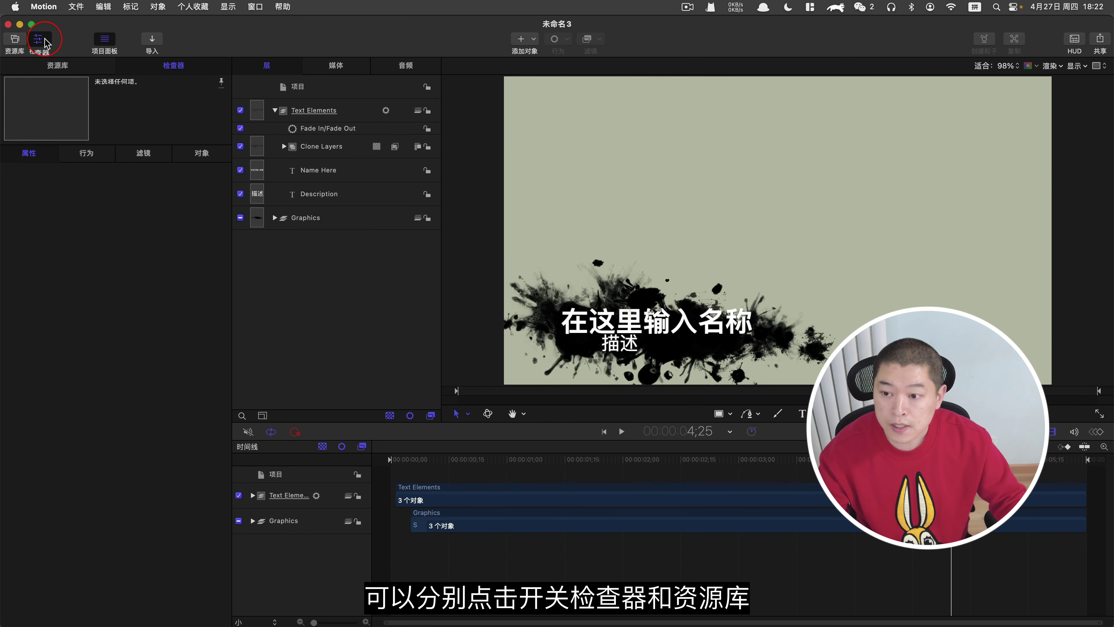
{"action": "left_click", "coordinate": [45, 39]}
{"action": "left_click", "coordinate": [46, 39]}
{"action": "left_click", "coordinate": [14, 39]}
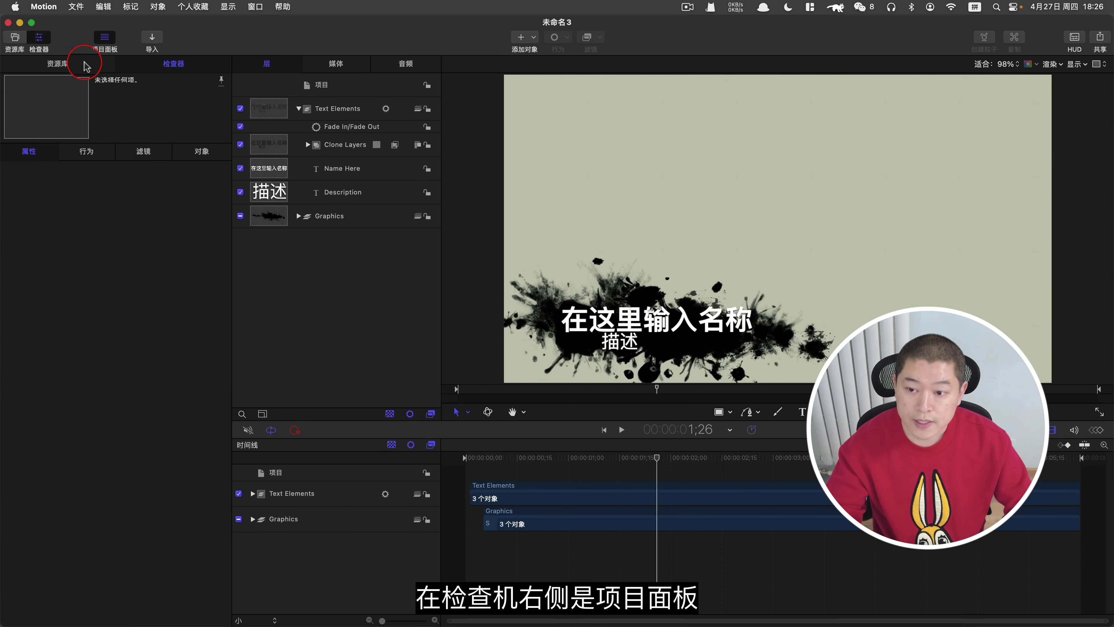
- Hide the project pane beside the Inspector and show it again
{"action": "left_click", "coordinate": [175, 66]}
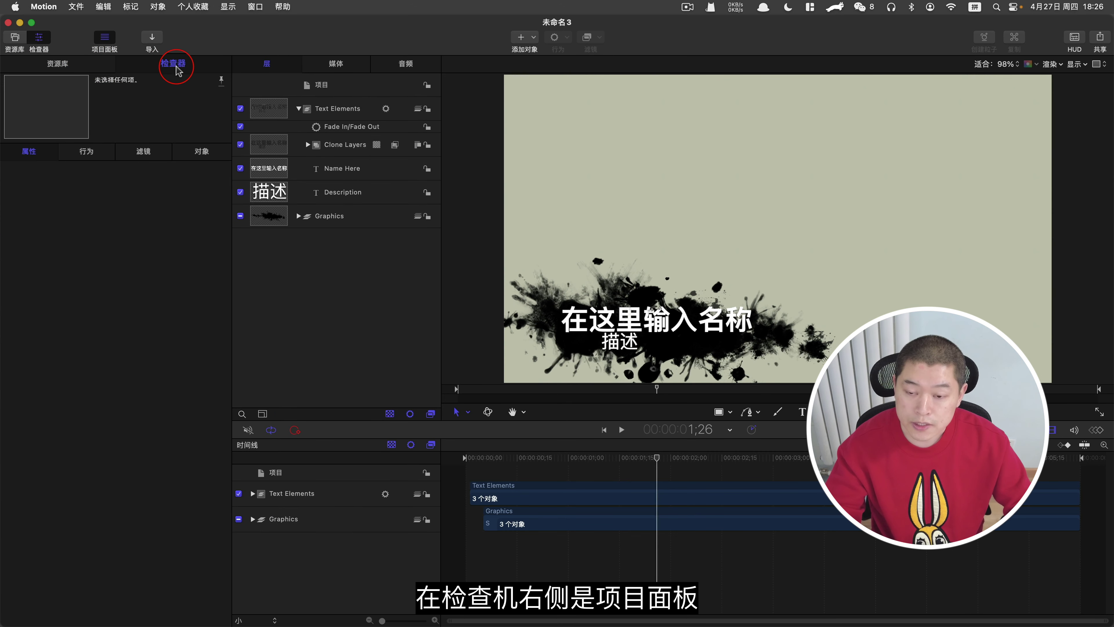
{"action": "left_click", "coordinate": [273, 72]}
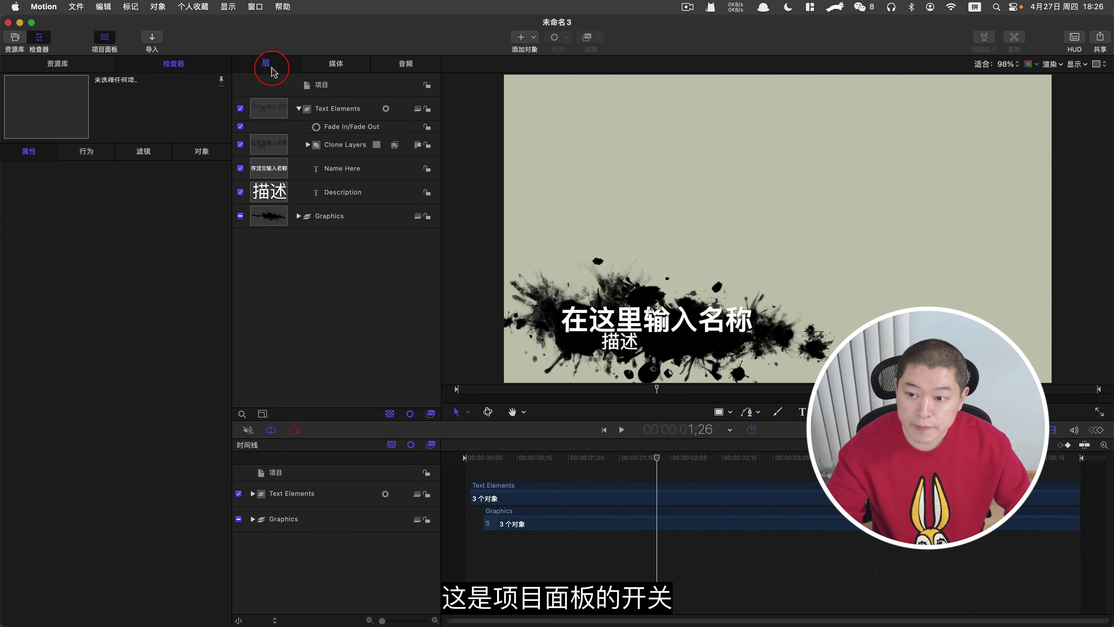
{"action": "left_click", "coordinate": [105, 38]}
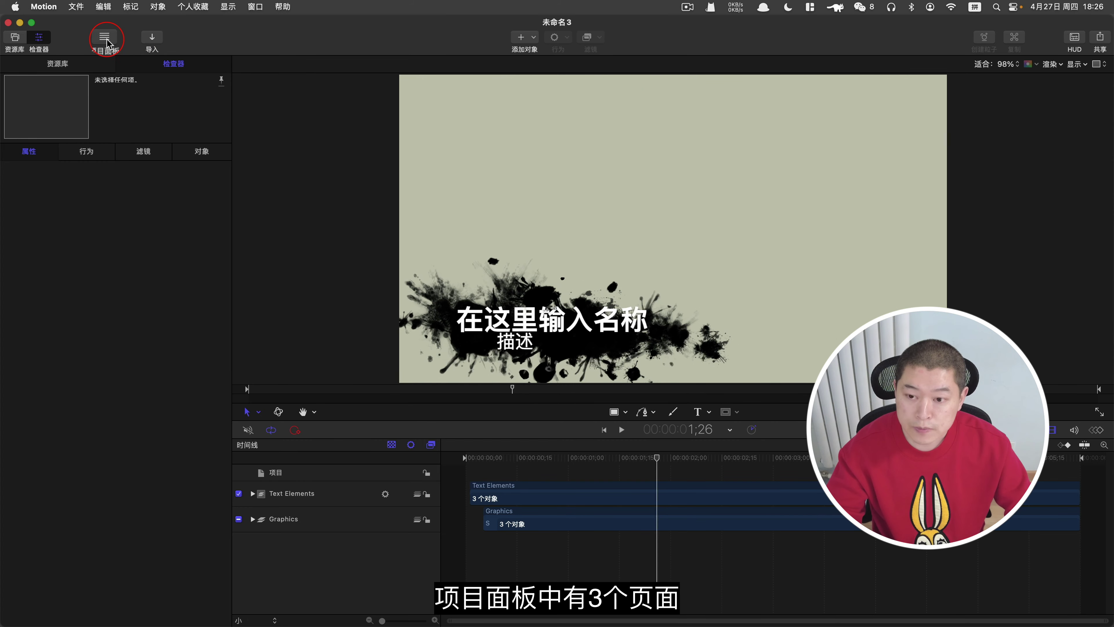
{"action": "left_click", "coordinate": [105, 38]}
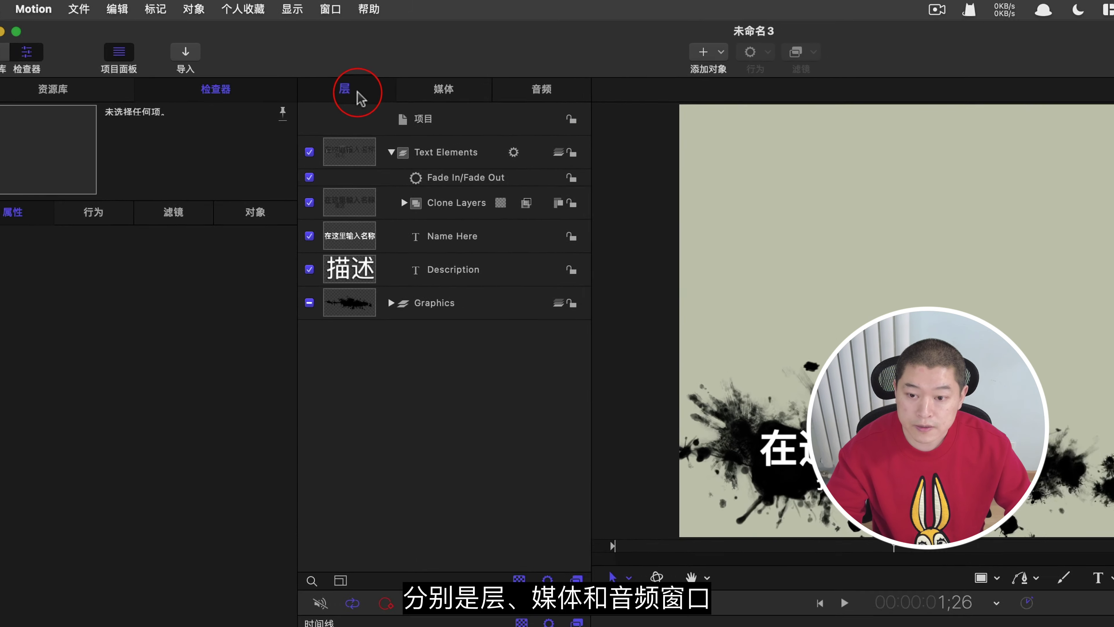
- View the project pane's media and audio lists and return to its layers list
{"action": "left_click", "coordinate": [536, 117]}
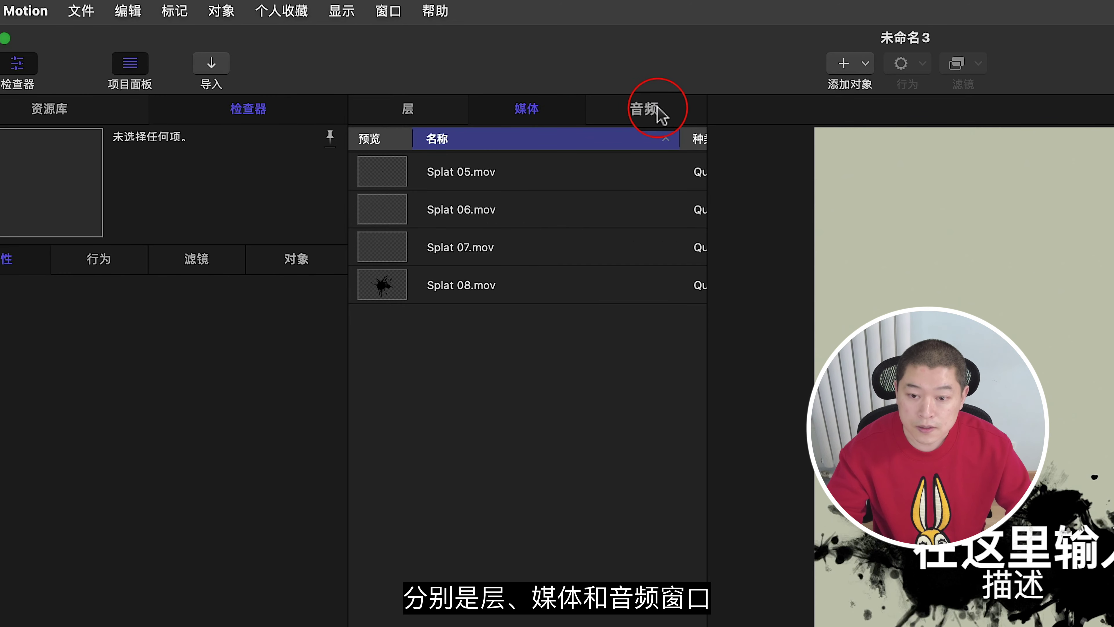
{"action": "left_click", "coordinate": [653, 116]}
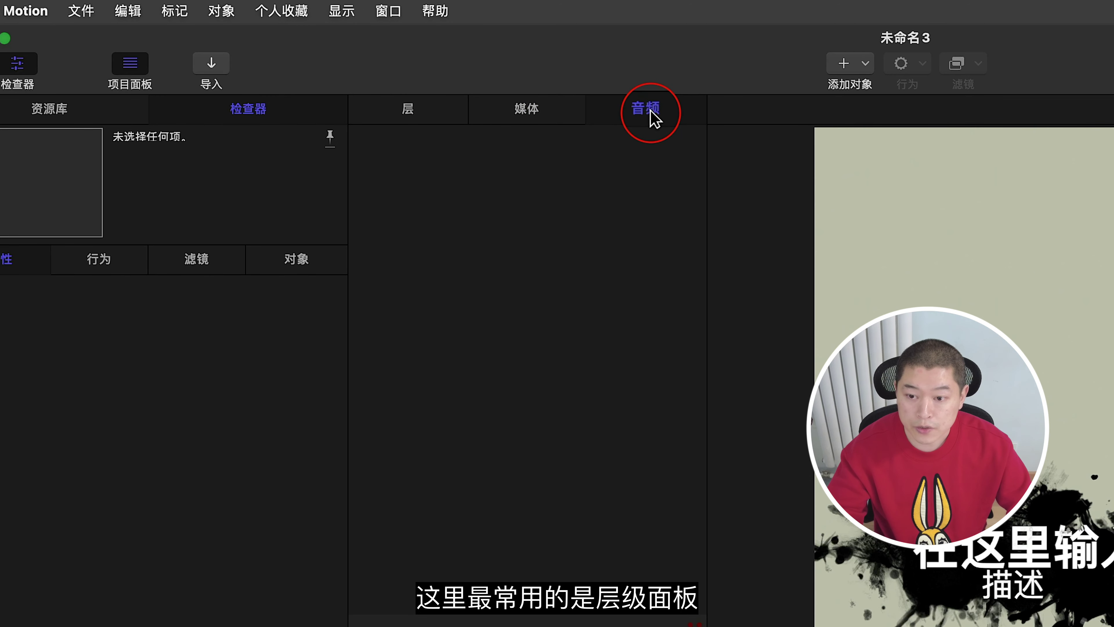
{"action": "left_click", "coordinate": [407, 115]}
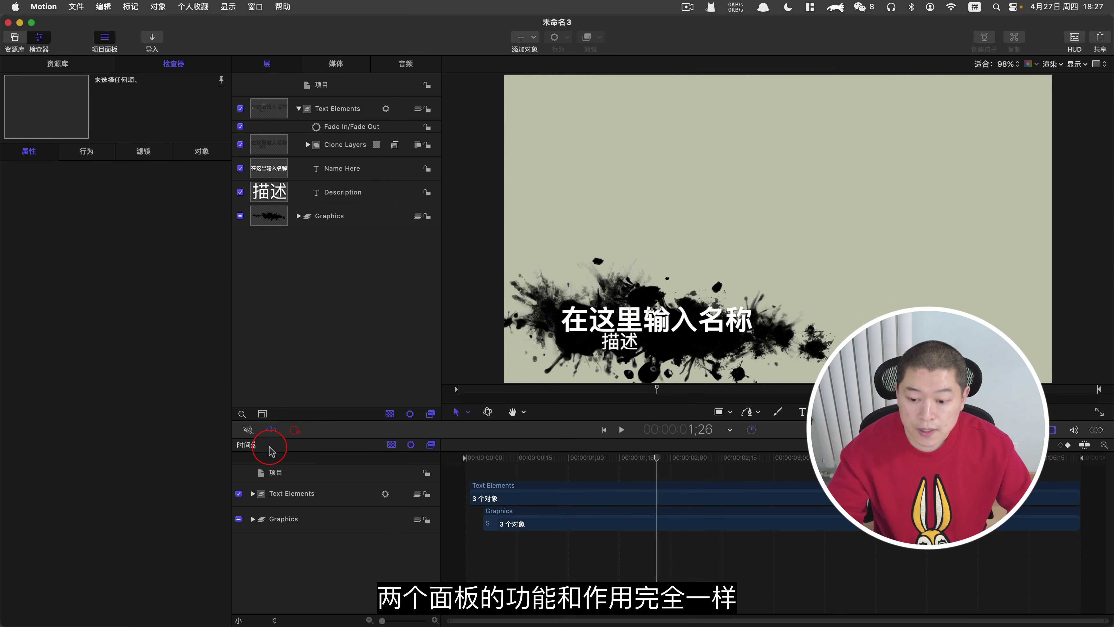
- Expand the Text Elements group in the timeline and the Graphics group in the layers list
{"action": "left_click", "coordinate": [253, 493]}
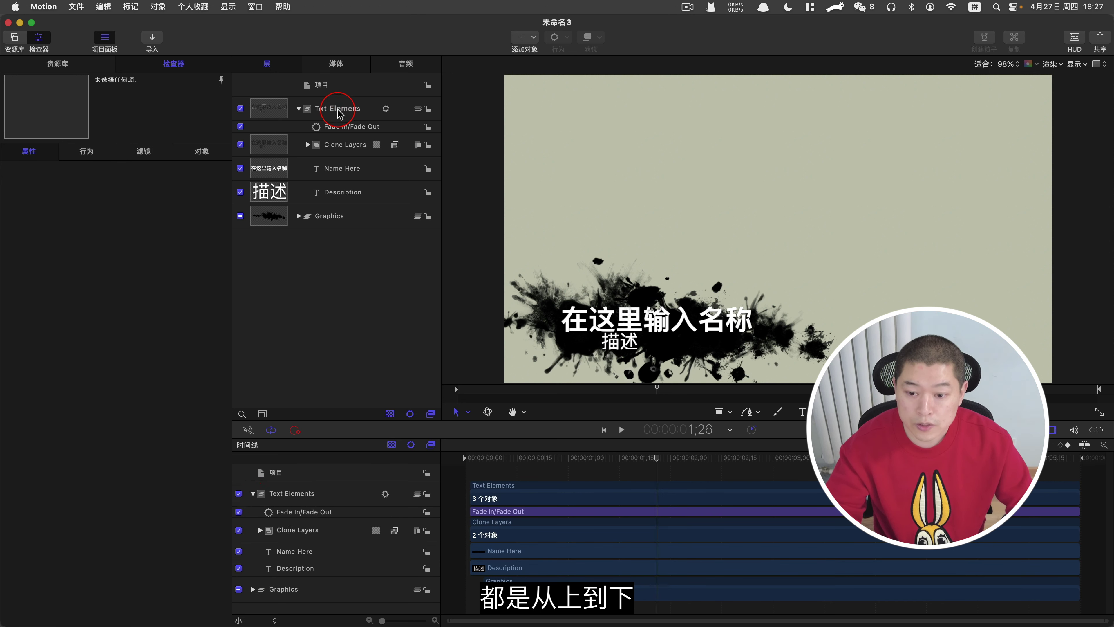
{"action": "left_click", "coordinate": [298, 217]}
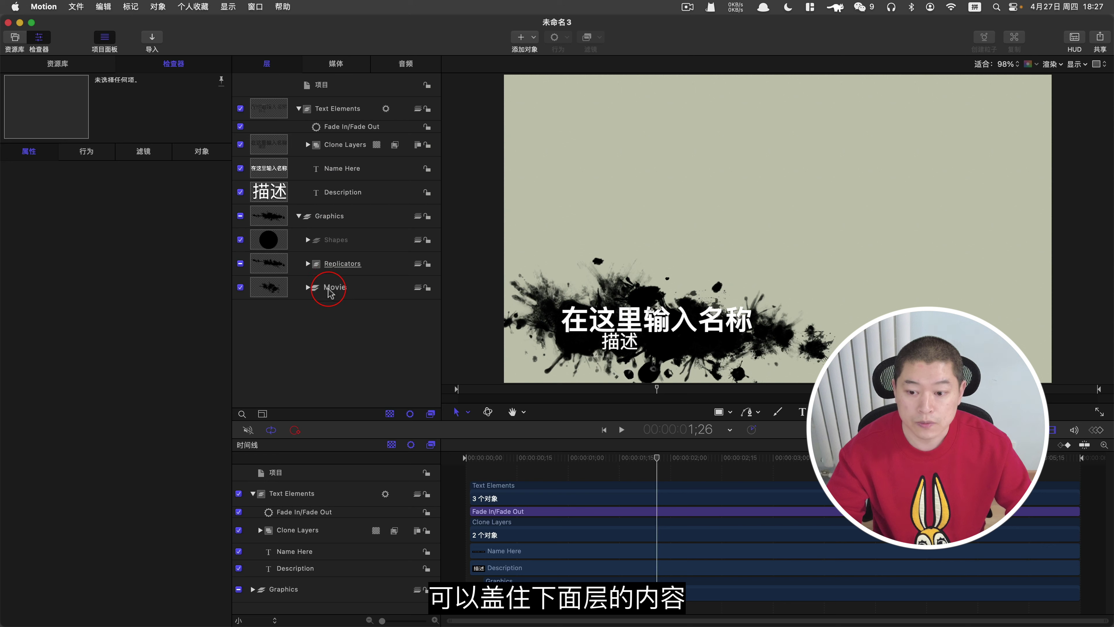
- Move the Graphics group above the Text Elements group in the layer order
{"action": "left_click", "coordinate": [331, 218]}
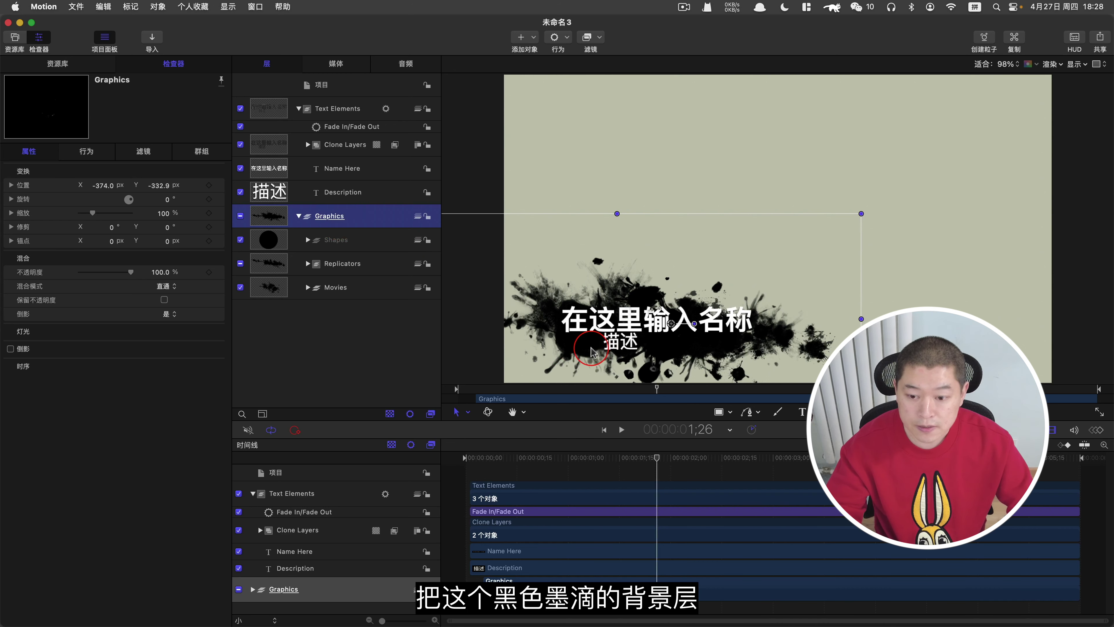
{"action": "left_click_drag", "start_coordinate": [334, 228], "coordinate": [654, 373]}
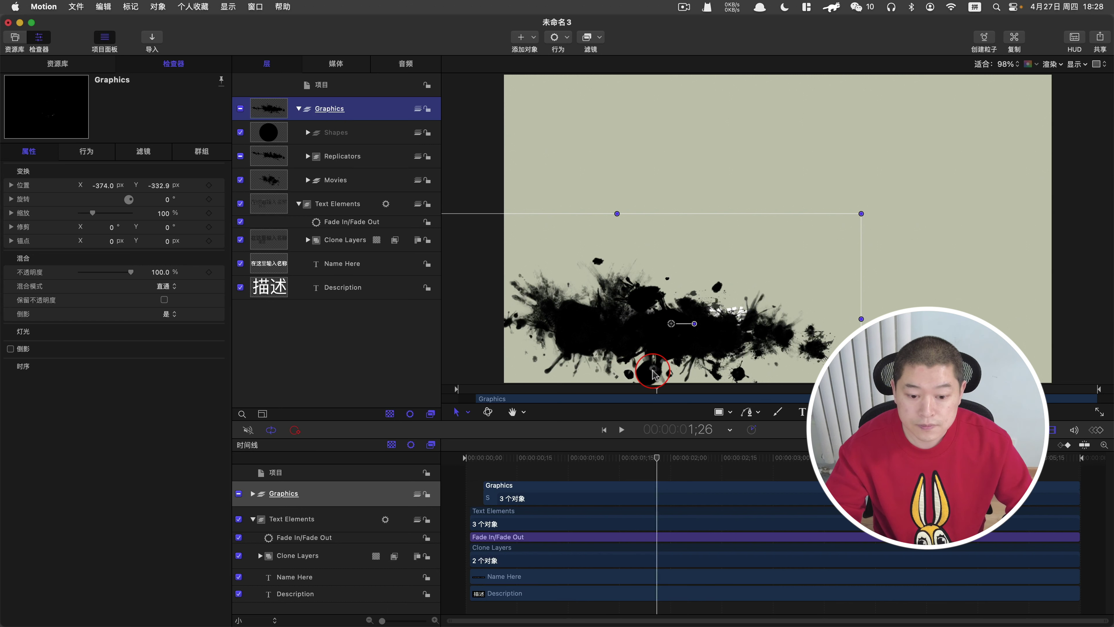
- Move the Text Elements group back above the Graphics group in the timeline
{"action": "left_click", "coordinate": [265, 522]}
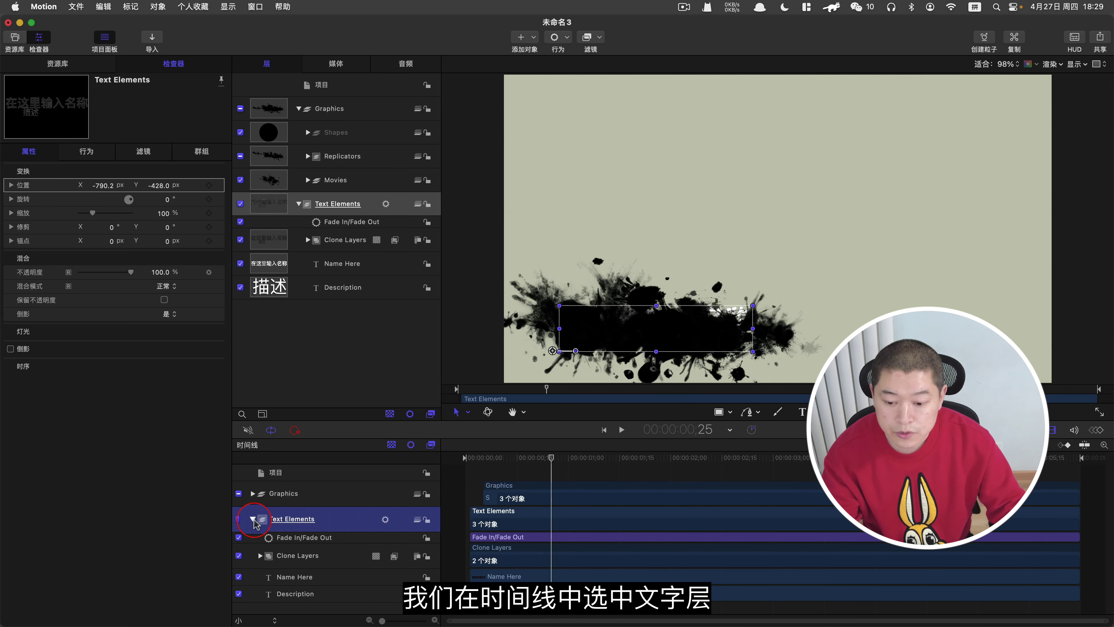
{"action": "mouse_move", "coordinate": [255, 524]}
{"action": "left_mouse_down"}
{"action": "mouse_move", "coordinate": [281, 524]}
{"action": "mouse_move", "coordinate": [263, 509]}
{"action": "mouse_move", "coordinate": [262, 482]}
{"action": "left_mouse_up"}
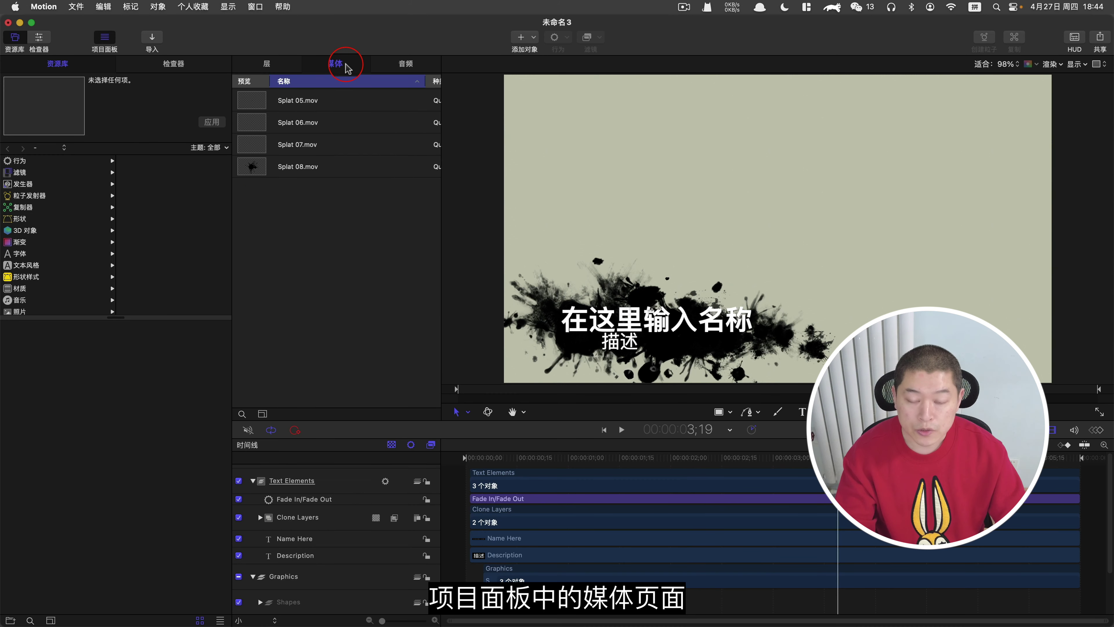
- Select Splat 05.mov in the media list, and add the file 001 09E43ABD,01.wav from Finder to the project's audio list
{"action": "left_click", "coordinate": [316, 104]}
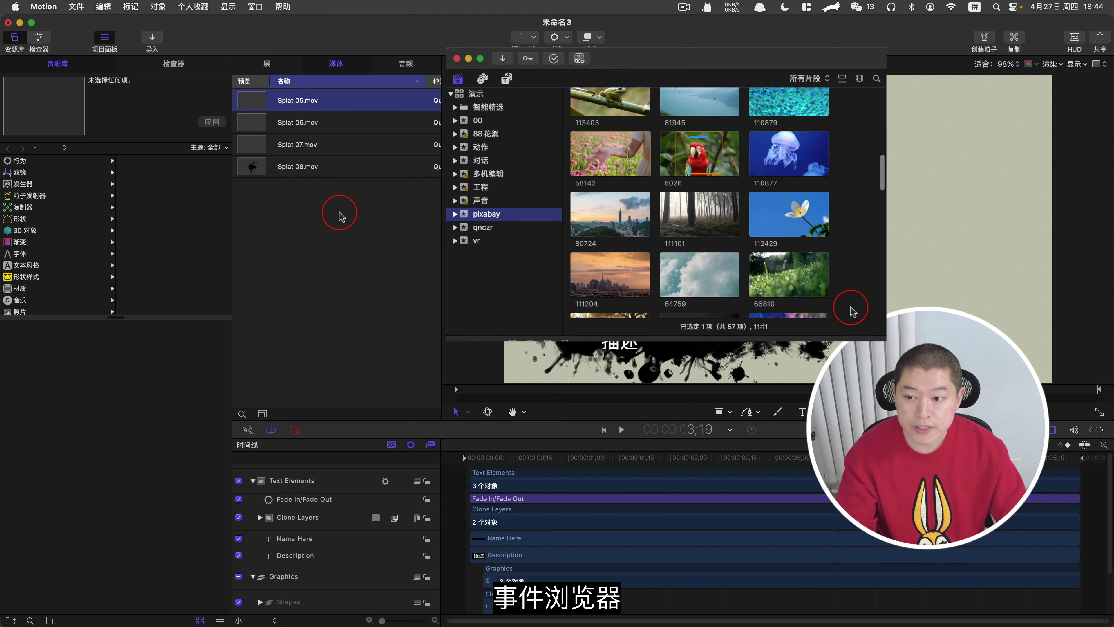
{"action": "left_click_drag", "start_coordinate": [312, 107], "coordinate": [311, 164]}
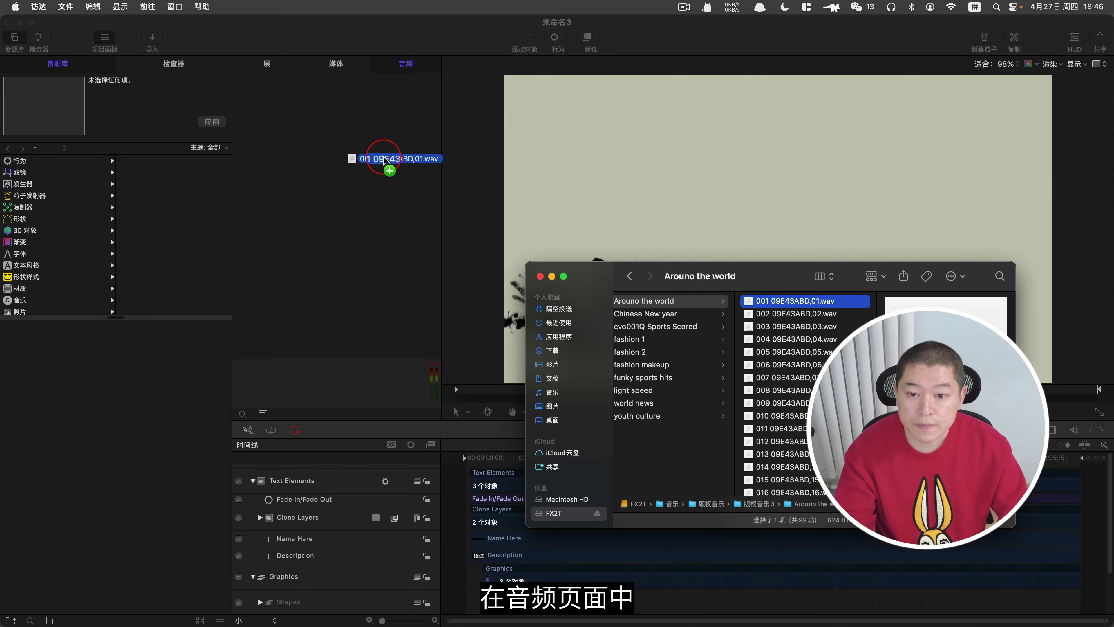
{"action": "left_click_drag", "start_coordinate": [383, 160], "coordinate": [350, 161]}
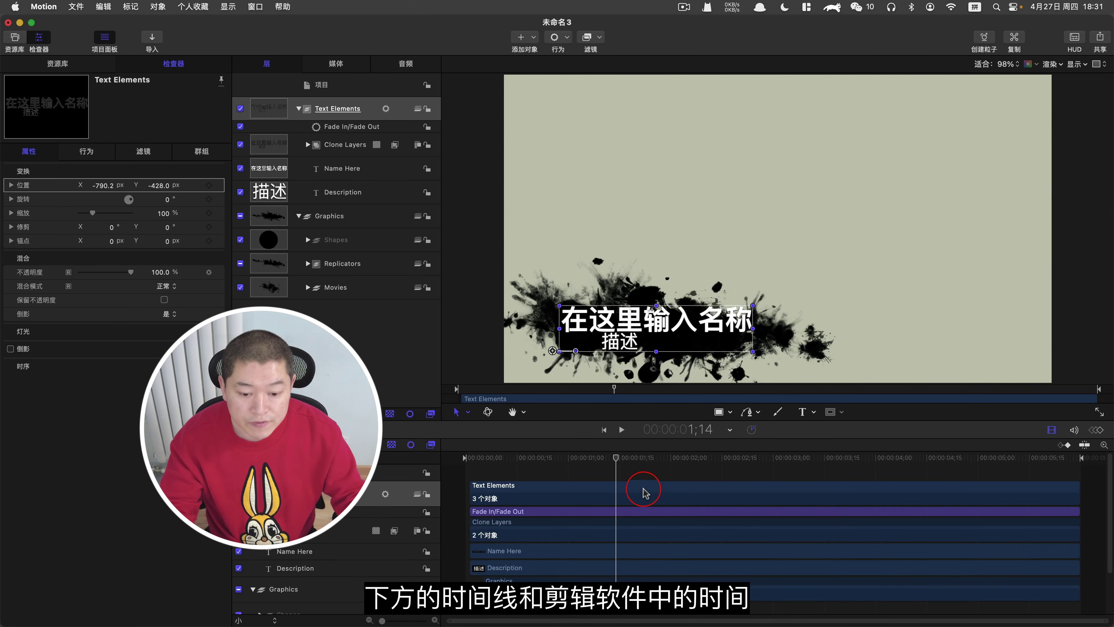
- Set the timeline playhead to 2;13, and show the audio timeline and the keyframe editor
{"action": "scroll", "coordinate": [566, 517], "scroll_direction": "down", "scroll_amount": 3}
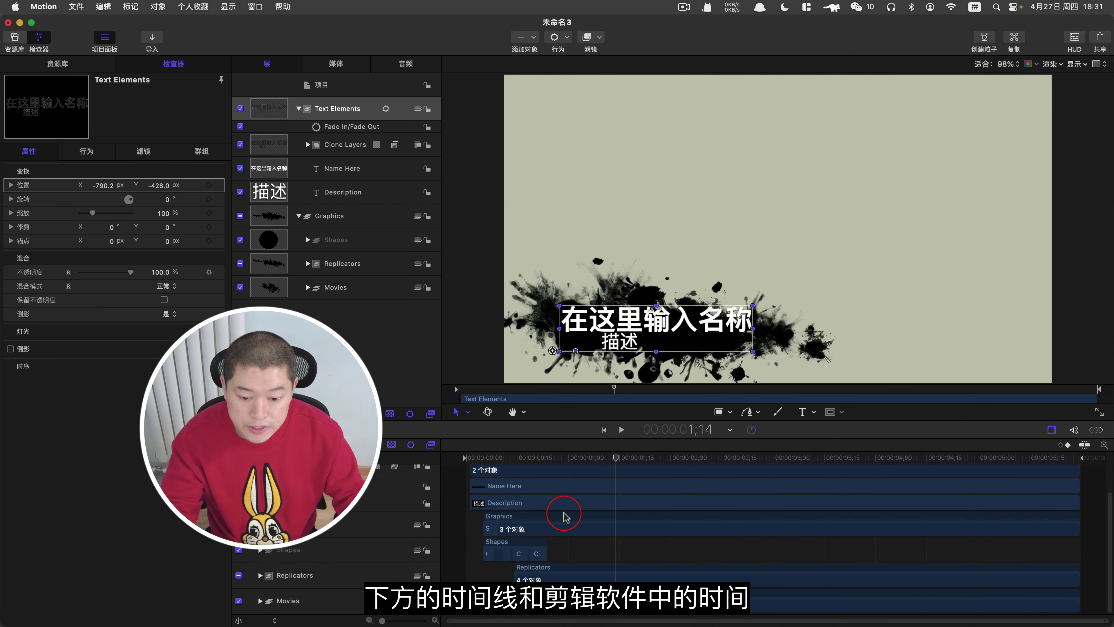
{"action": "mouse_move", "coordinate": [589, 478]}
{"action": "left_mouse_down"}
{"action": "mouse_move", "coordinate": [922, 473]}
{"action": "mouse_move", "coordinate": [511, 492]}
{"action": "mouse_move", "coordinate": [729, 480]}
{"action": "mouse_move", "coordinate": [717, 481]}
{"action": "left_mouse_up"}
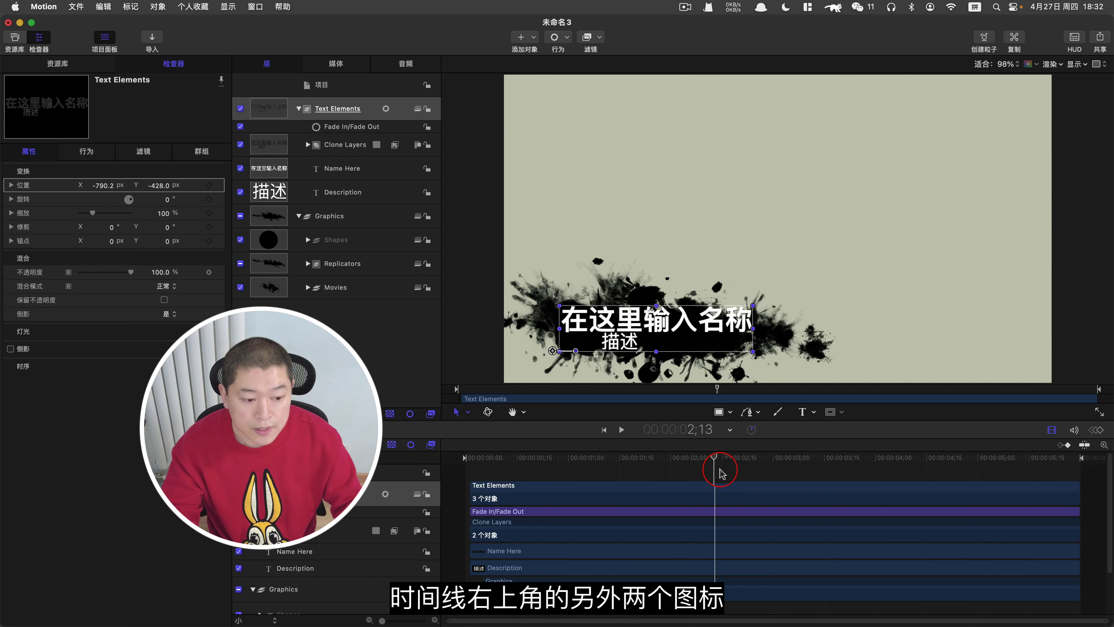
{"action": "left_click", "coordinate": [1075, 430]}
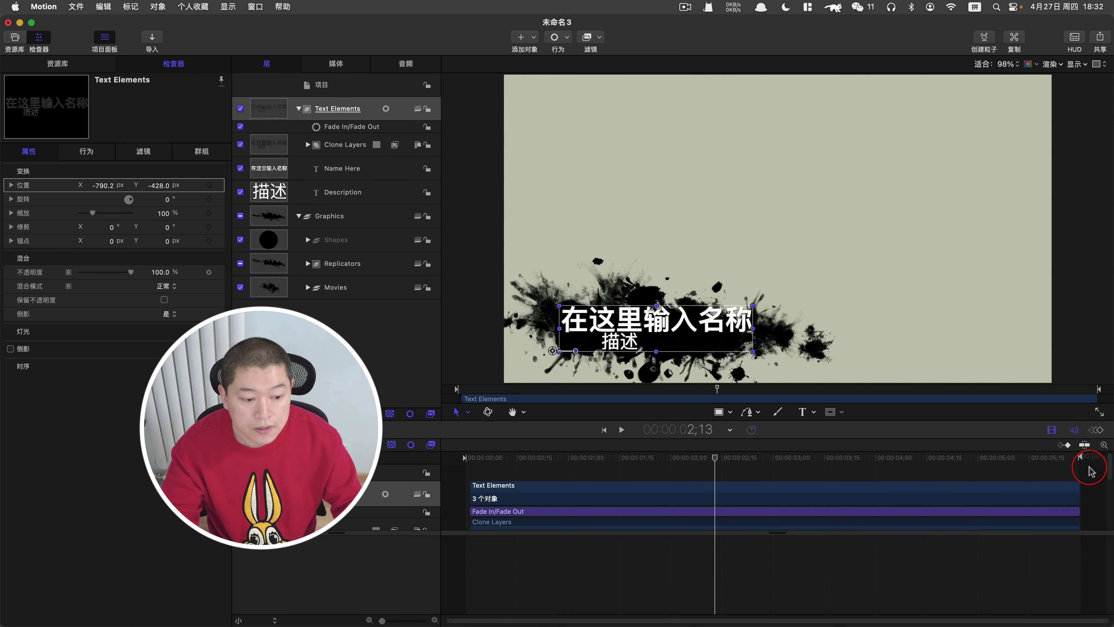
{"action": "left_click", "coordinate": [1097, 432]}
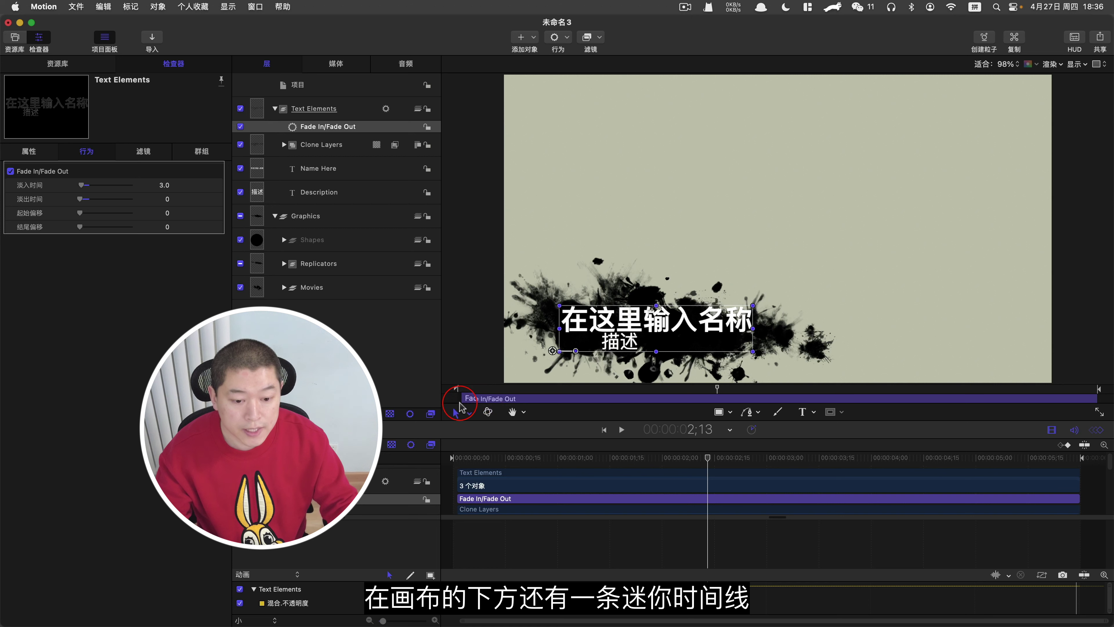
- Move the playhead to about 3;19 in the mini-timeline below the canvas
{"action": "left_click", "coordinate": [709, 393]}
{"action": "left_click_drag", "start_coordinate": [711, 389], "coordinate": [844, 397]}
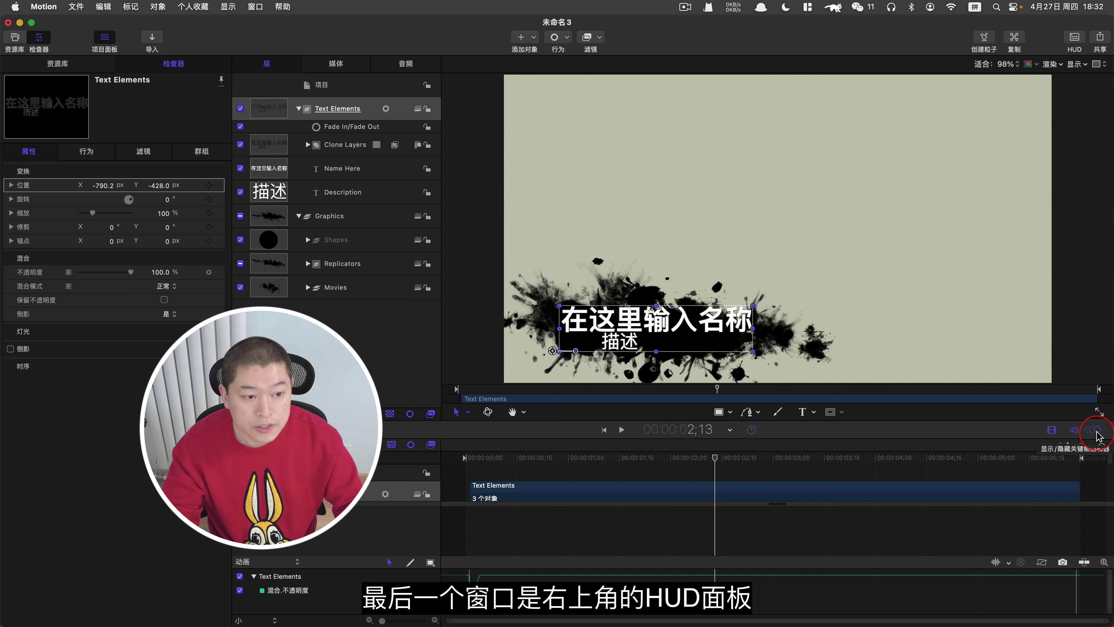
- Show the HUD for the Text Elements group and place it over the upper part of the canvas
{"action": "left_click", "coordinate": [1075, 39]}
{"action": "left_click_drag", "start_coordinate": [323, 266], "coordinate": [561, 130]}
{"action": "left_click", "coordinate": [569, 168]}
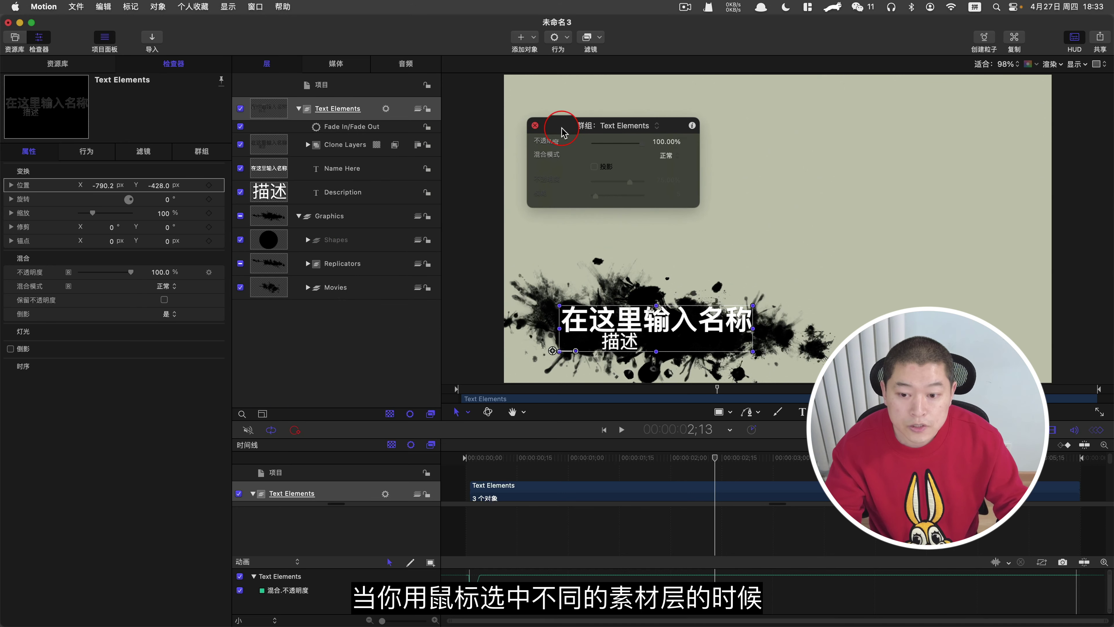
- Compare the HUD parameters of the Name Here, Graphics, Movies, Replicators and Description layers, and reposition the floating HUD
{"action": "left_click", "coordinate": [354, 171]}
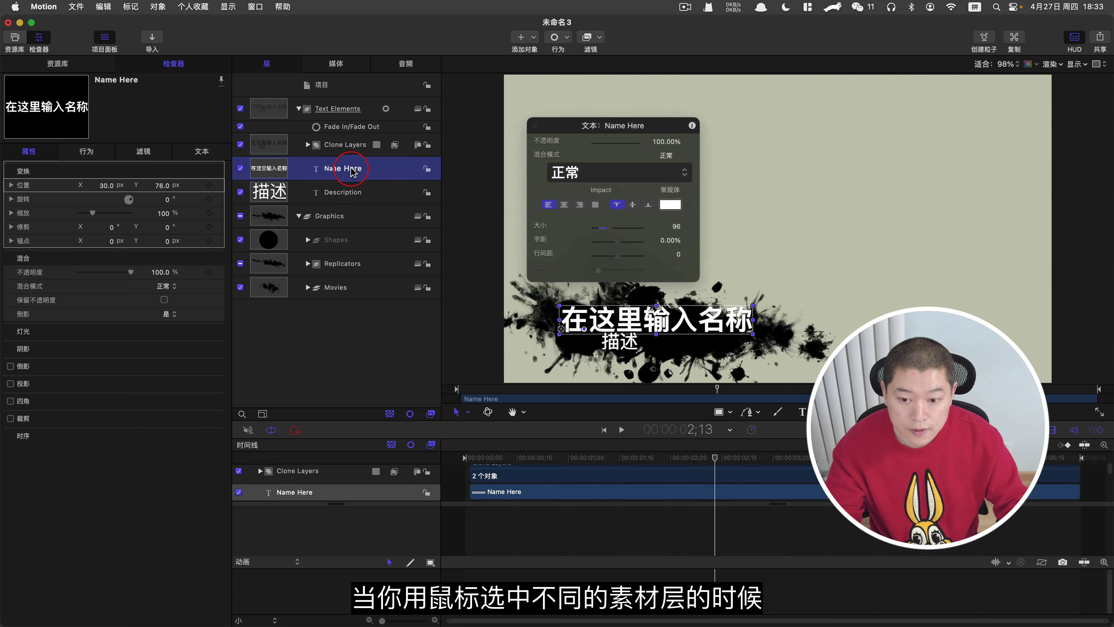
{"action": "left_click", "coordinate": [333, 226]}
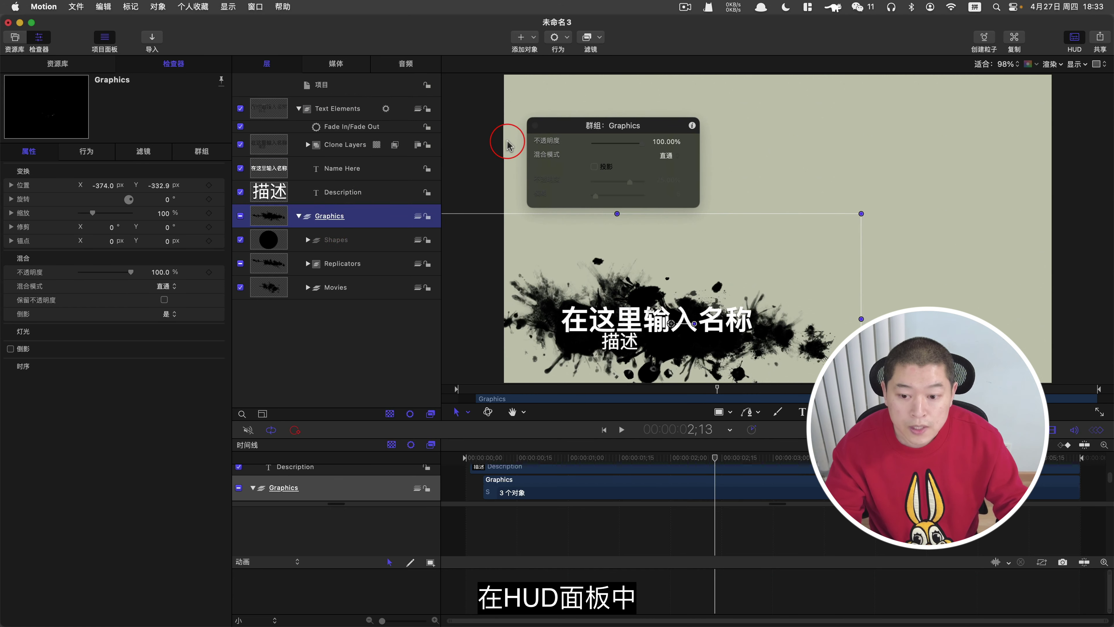
{"action": "left_click", "coordinate": [332, 276]}
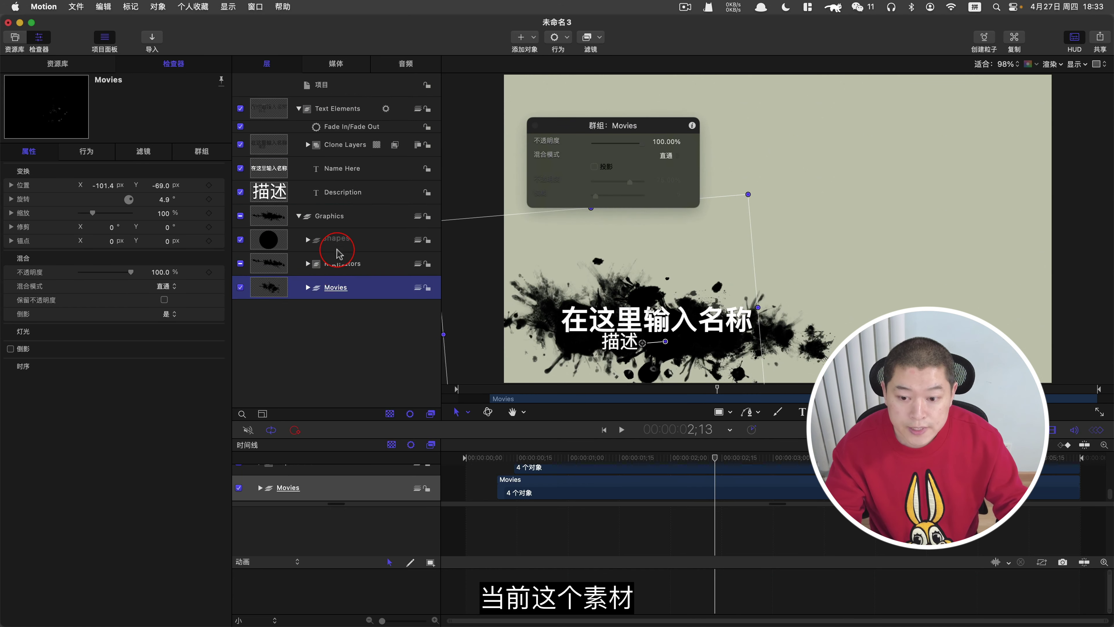
{"action": "left_click", "coordinate": [336, 266]}
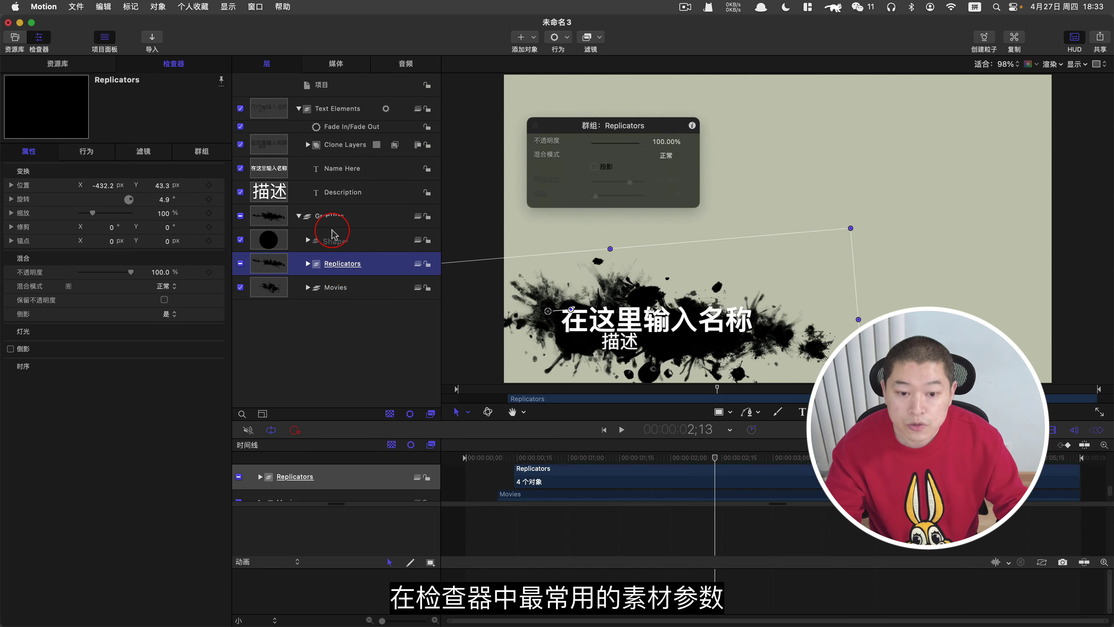
{"action": "left_click", "coordinate": [333, 217]}
{"action": "left_click", "coordinate": [338, 192]}
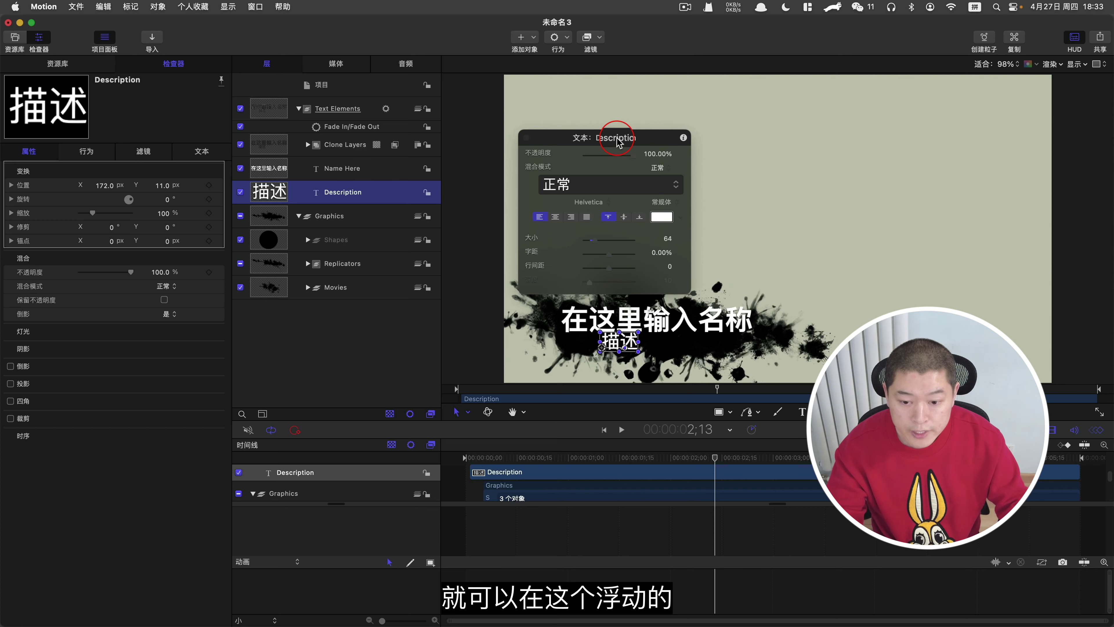
{"action": "left_click_drag", "start_coordinate": [618, 143], "coordinate": [455, 258]}
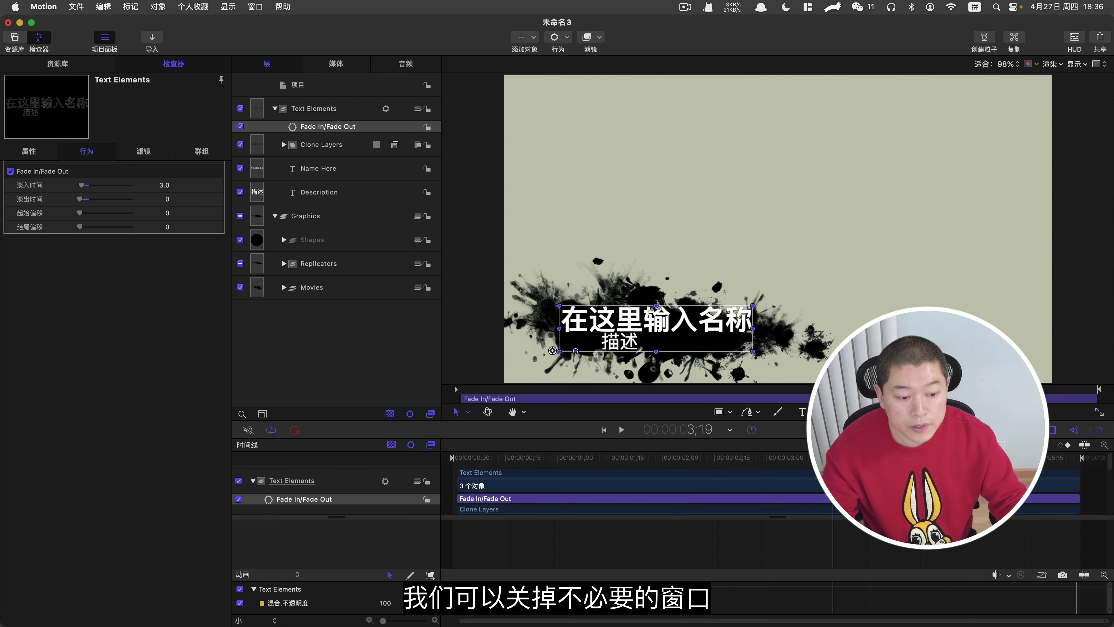
- Hide the video timeline, audio timeline and keyframe editor, and adjust the divider between the Inspector and the project pane
{"action": "left_click", "coordinate": [1053, 430]}
{"action": "left_click", "coordinate": [1054, 431]}
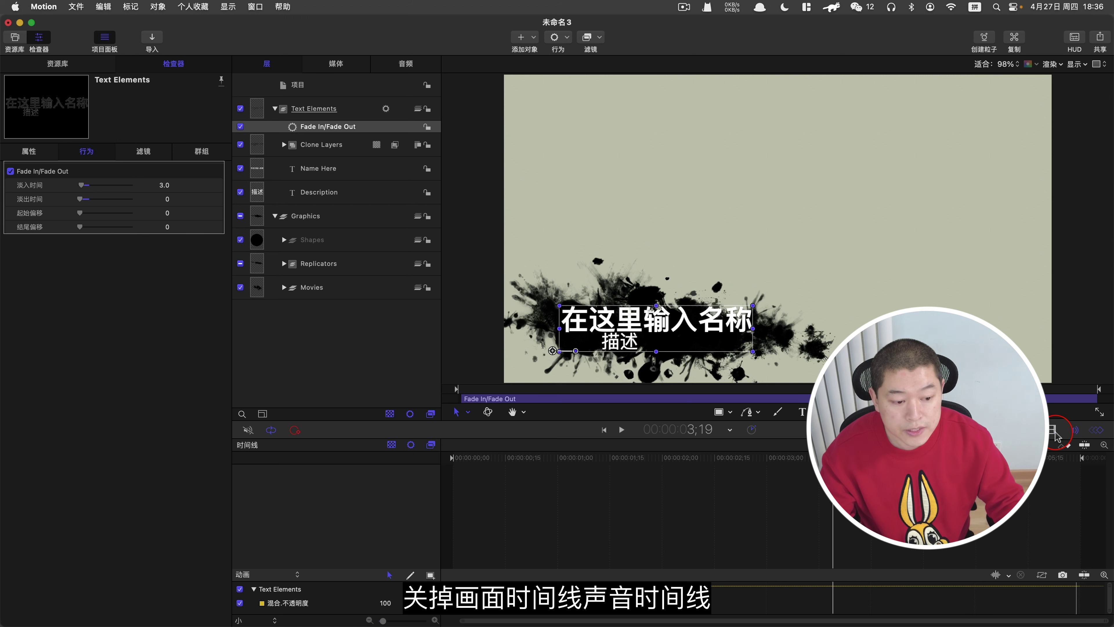
{"action": "left_click", "coordinate": [1074, 430]}
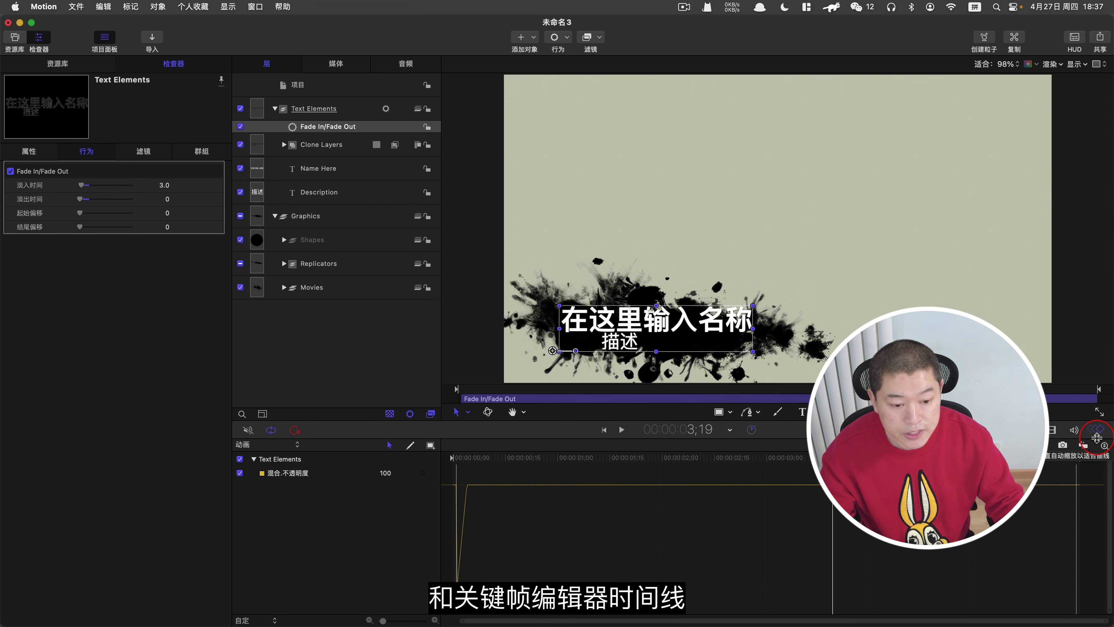
{"action": "left_click", "coordinate": [1096, 429]}
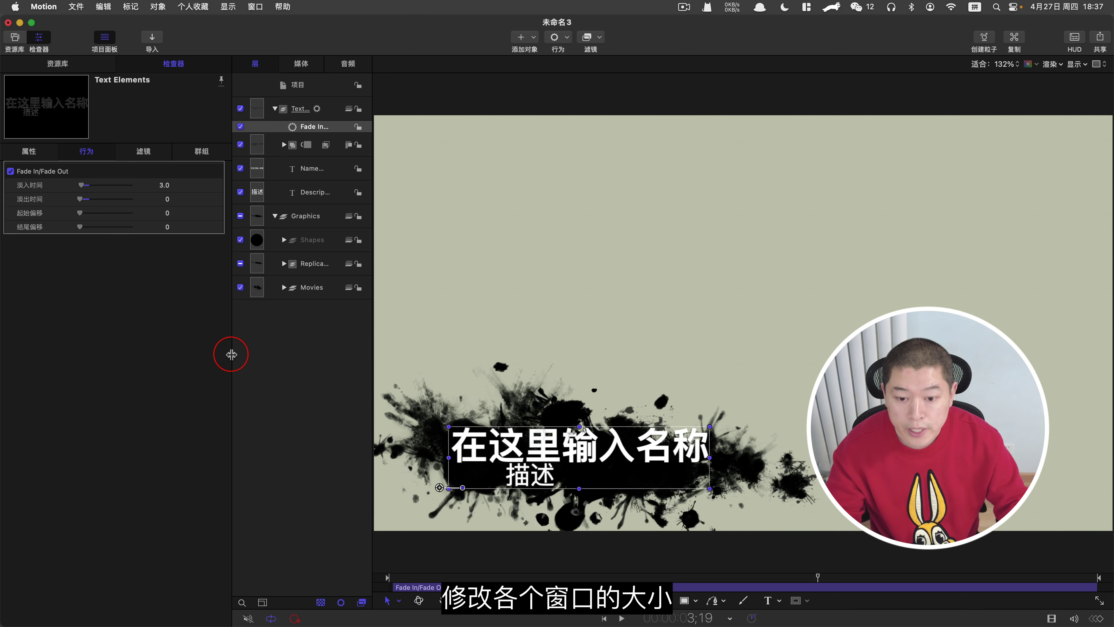
{"action": "mouse_move", "coordinate": [232, 354]}
{"action": "left_mouse_down"}
{"action": "mouse_move", "coordinate": [438, 349]}
{"action": "mouse_move", "coordinate": [232, 351]}
{"action": "left_mouse_up"}
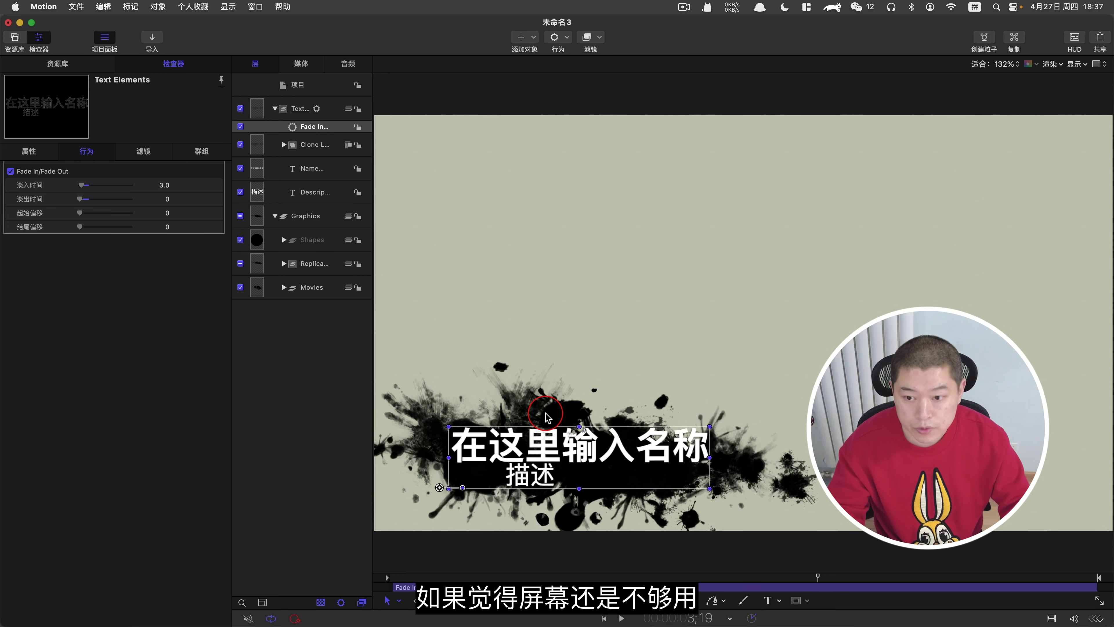
- Hide the Inspector to enlarge the canvas and show the HUD in its place
{"action": "left_click", "coordinate": [40, 40]}
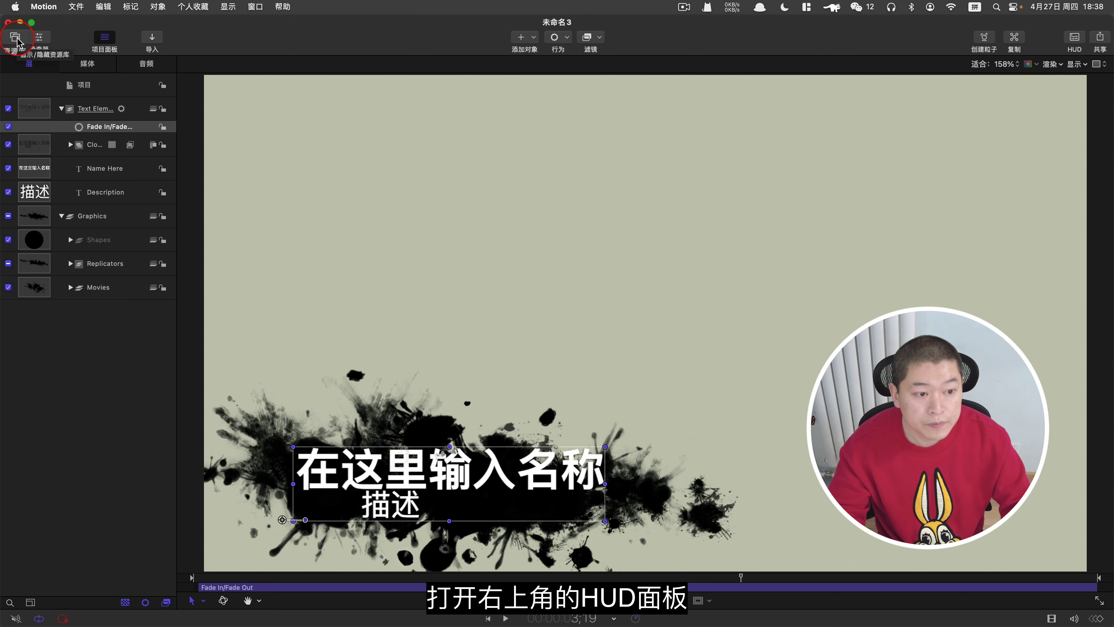
{"action": "left_click", "coordinate": [1074, 37]}
{"action": "left_click", "coordinate": [368, 169]}
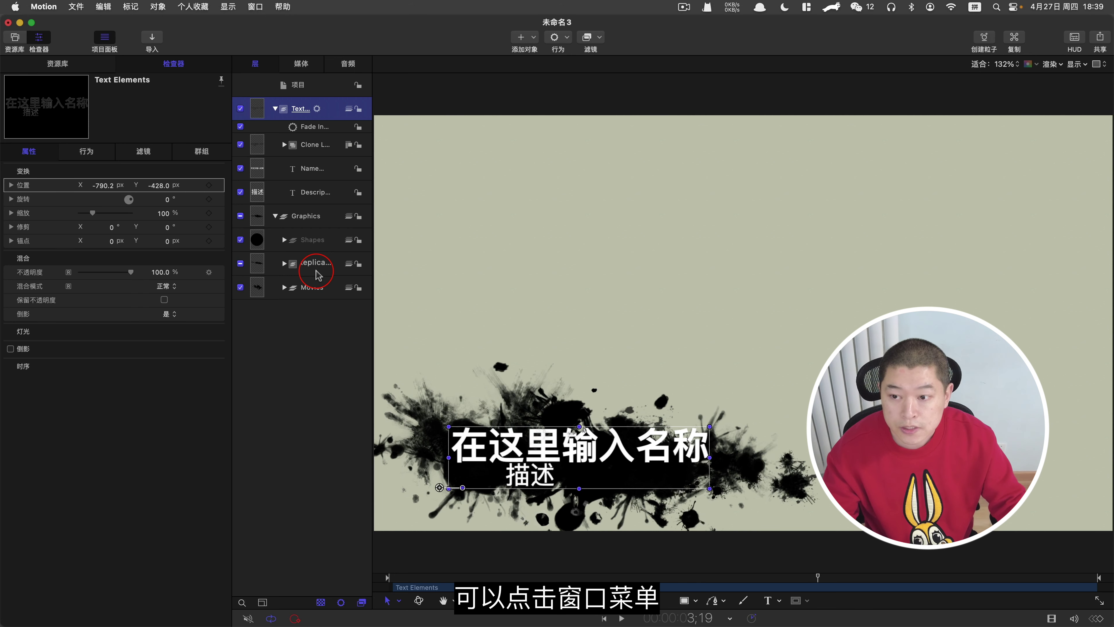
- Restore the window layout to Classic (经典)
{"action": "left_click", "coordinate": [252, 9]}
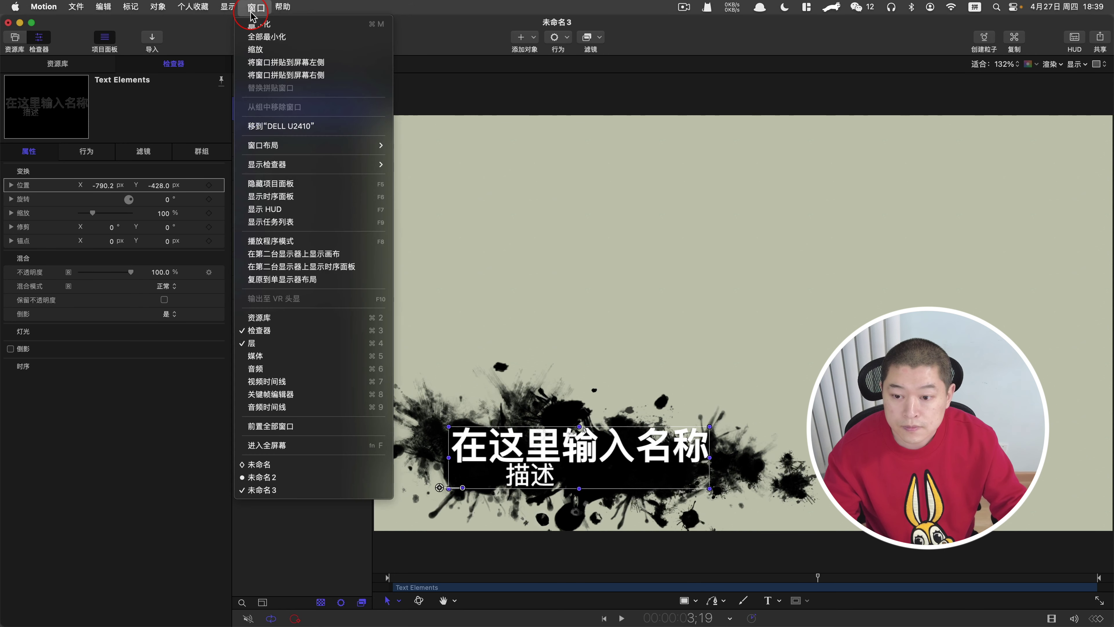
{"action": "mouse_move", "coordinate": [372, 146]}
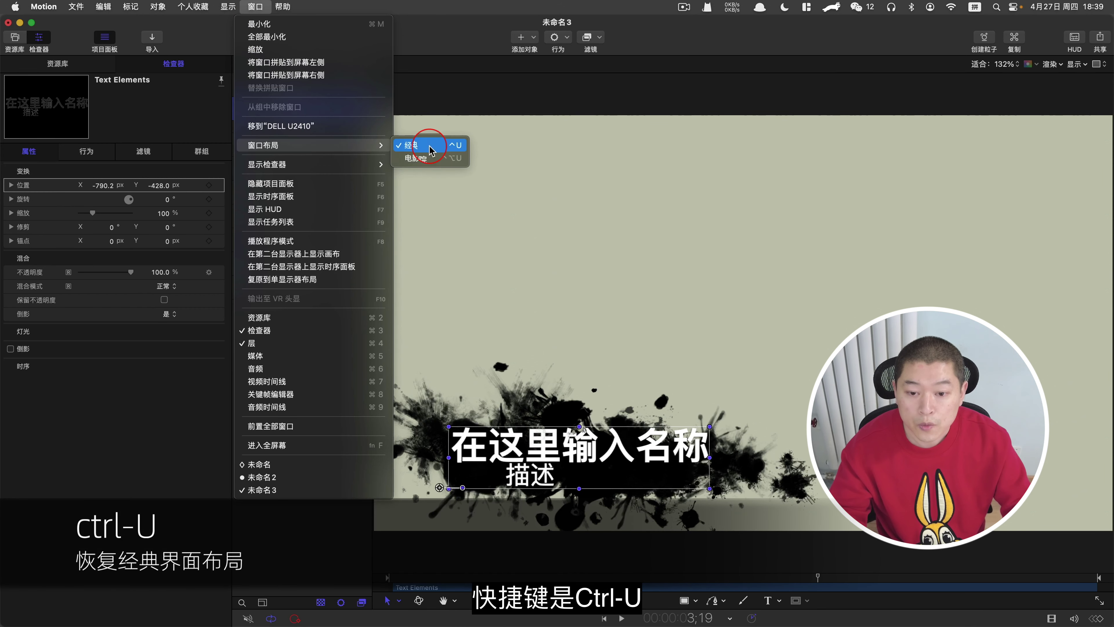
{"action": "left_click", "coordinate": [430, 148]}
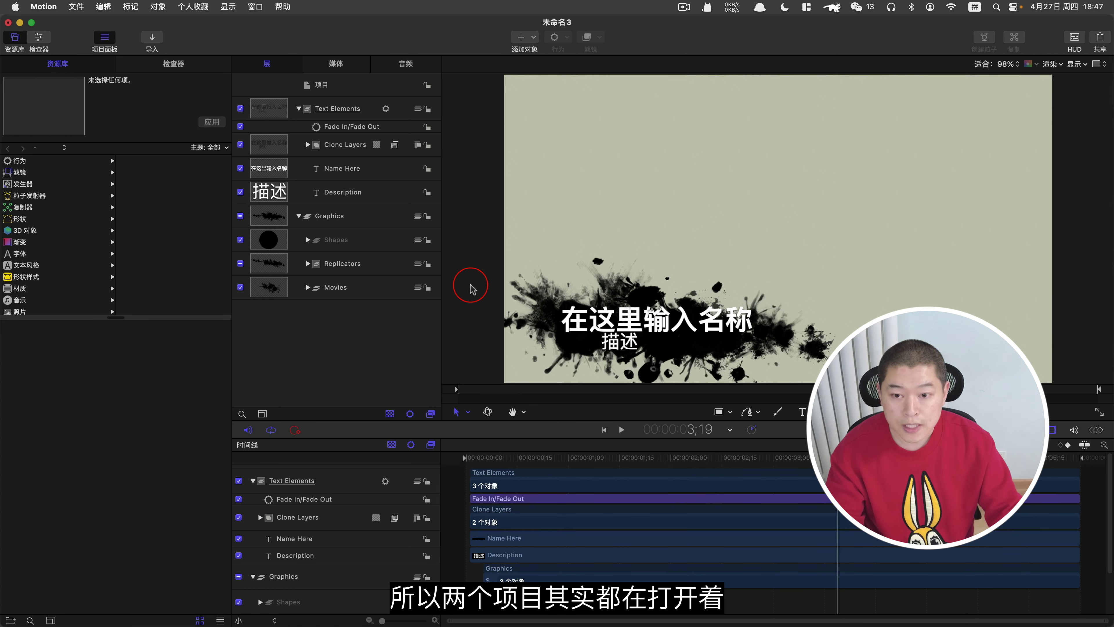
- Copy all layers of project 未命名3 into project 未命名2 above its 群组 group, moving the front window aside to reach it
{"action": "left_click_drag", "start_coordinate": [336, 32], "coordinate": [800, 364]}
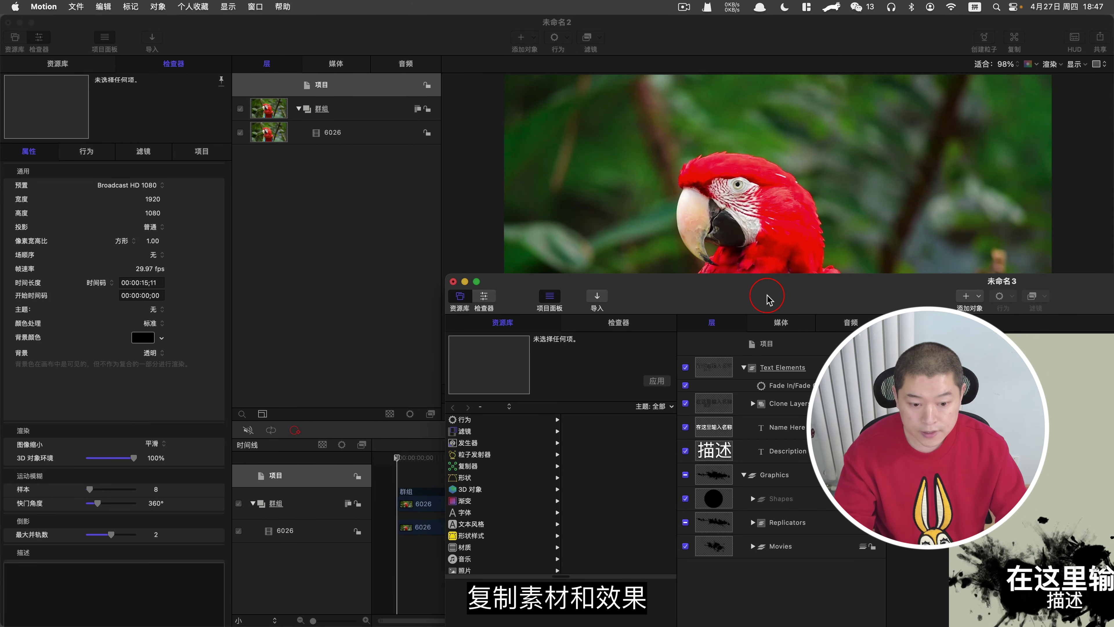
{"action": "left_click_drag", "start_coordinate": [767, 300], "coordinate": [627, 47]}
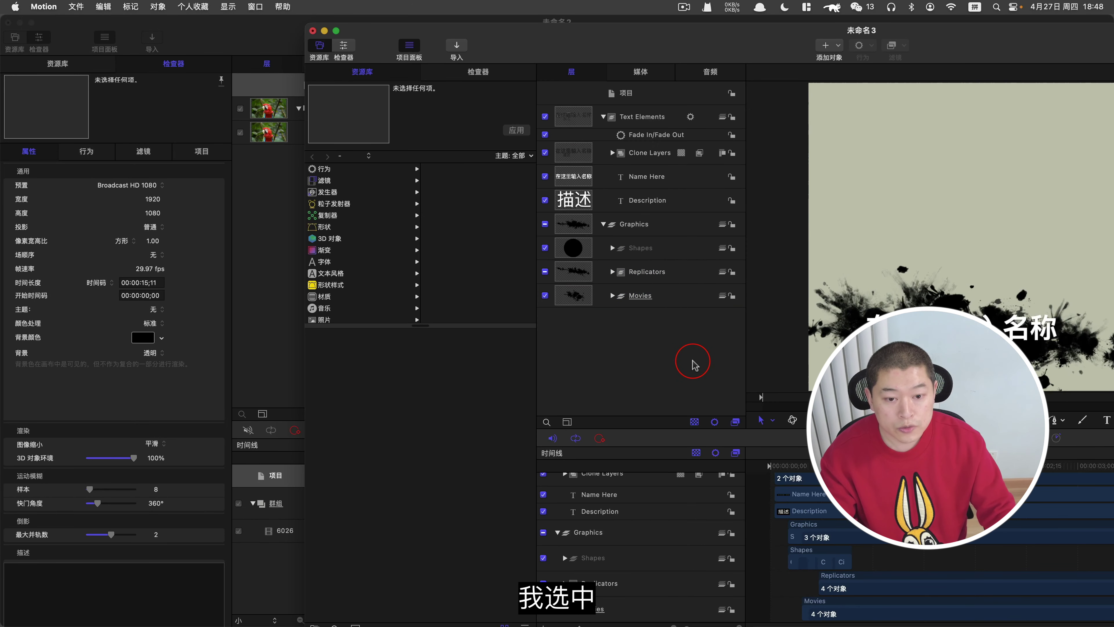
{"action": "left_click_drag", "start_coordinate": [692, 366], "coordinate": [639, 107]}
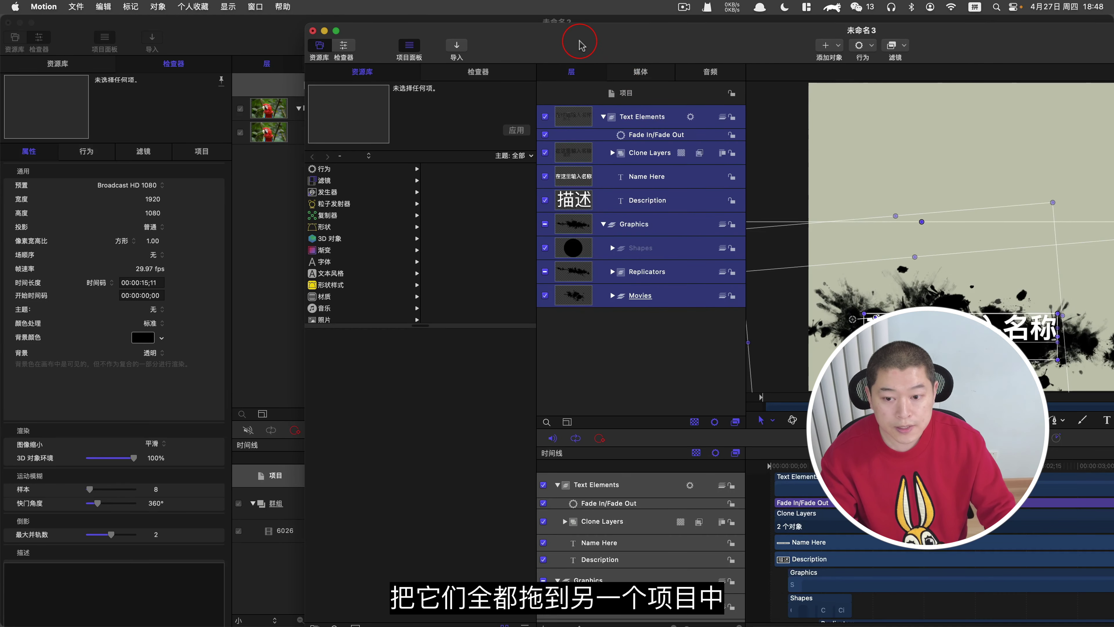
{"action": "left_click_drag", "start_coordinate": [580, 42], "coordinate": [862, 167]}
{"action": "mouse_move", "coordinate": [915, 256]}
{"action": "left_mouse_down"}
{"action": "mouse_move", "coordinate": [652, 196]}
{"action": "mouse_move", "coordinate": [366, 247]}
{"action": "left_mouse_up"}
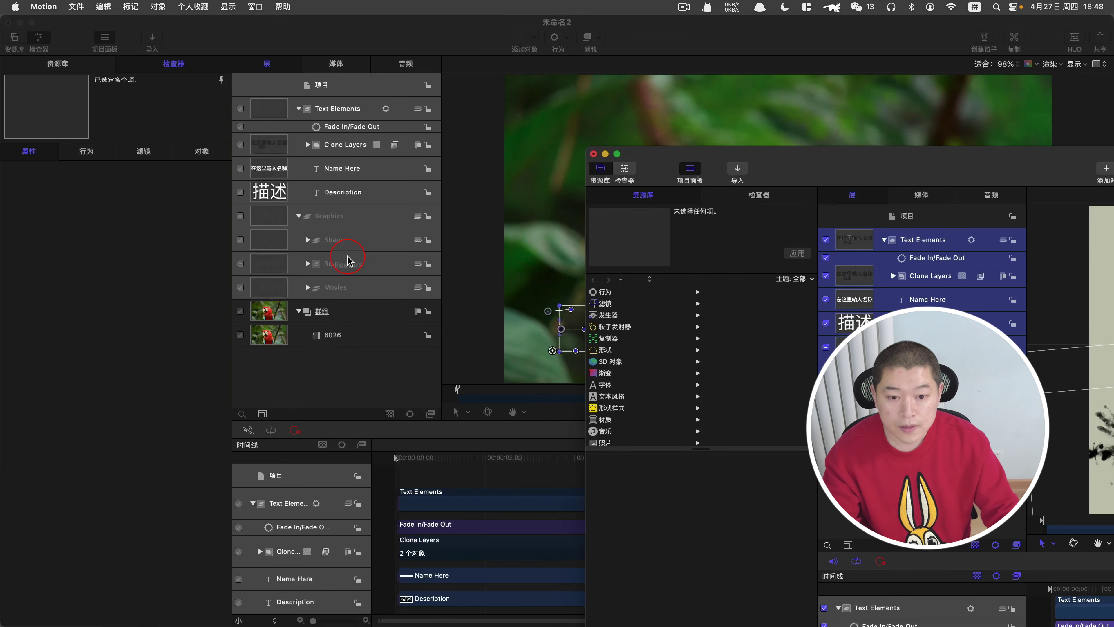
- Close the project 未命名3
{"action": "left_click", "coordinate": [593, 154]}
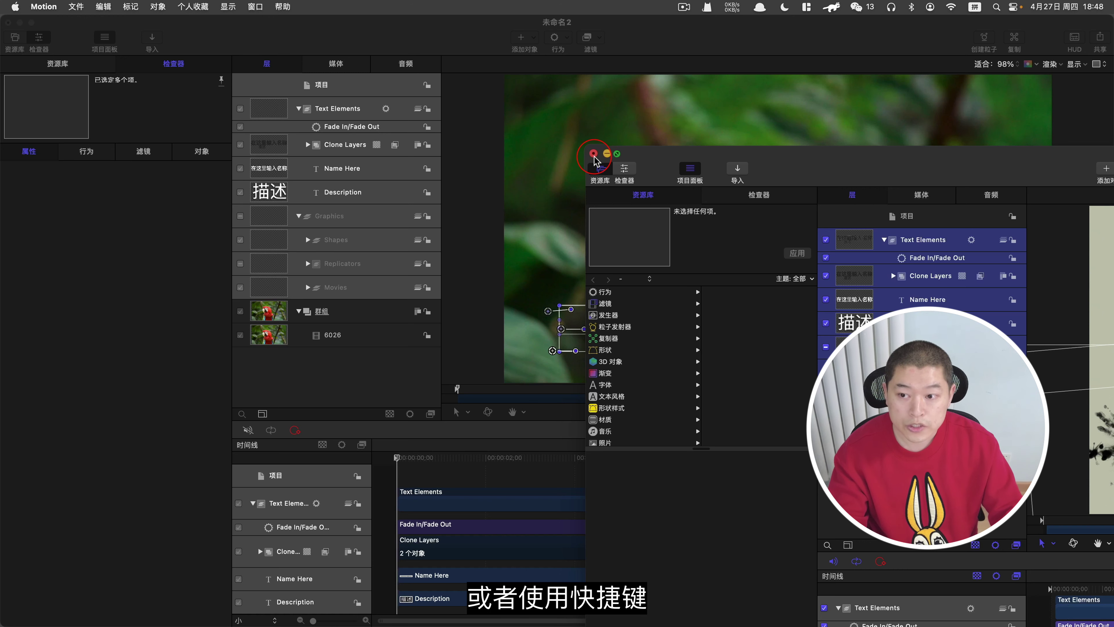
{"action": "left_click", "coordinate": [76, 7]}
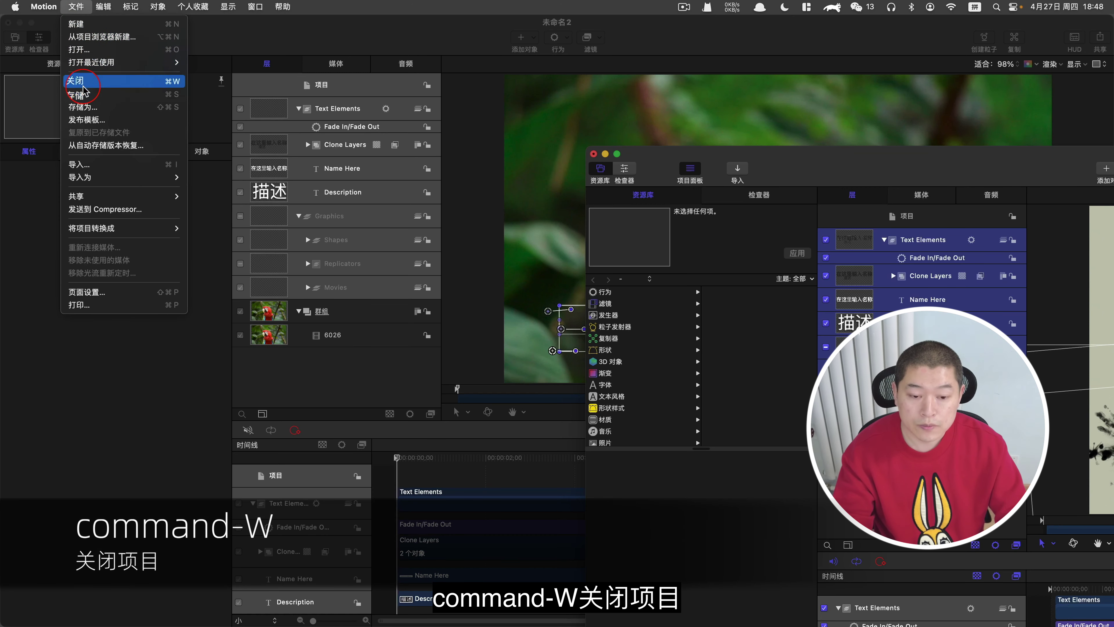